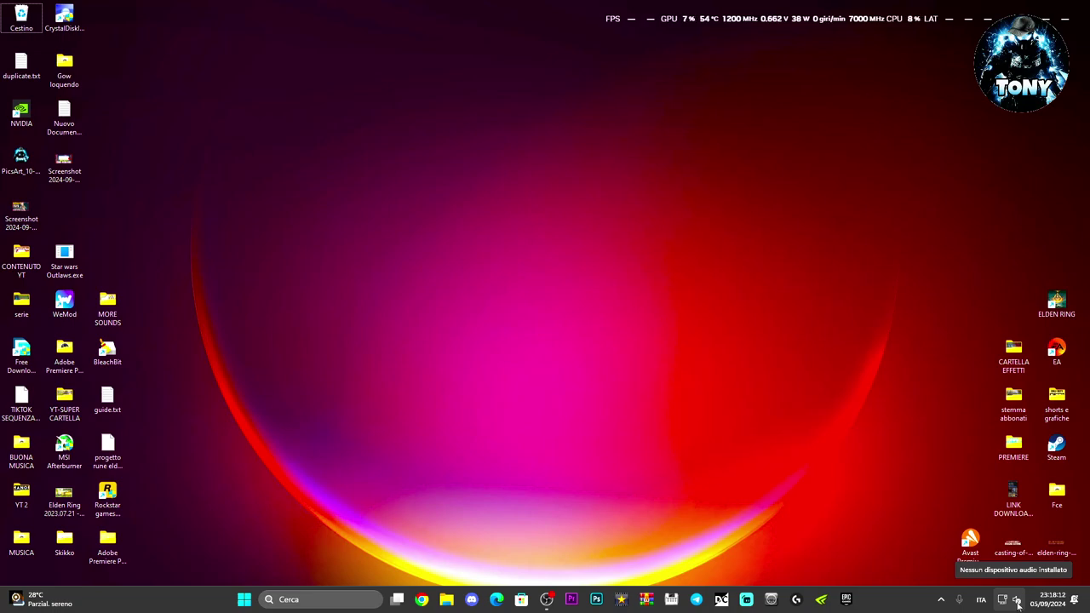
Step: Check the available sound output devices and the volume mixer in the system's quick settings, and close them
left_click(1017, 600)
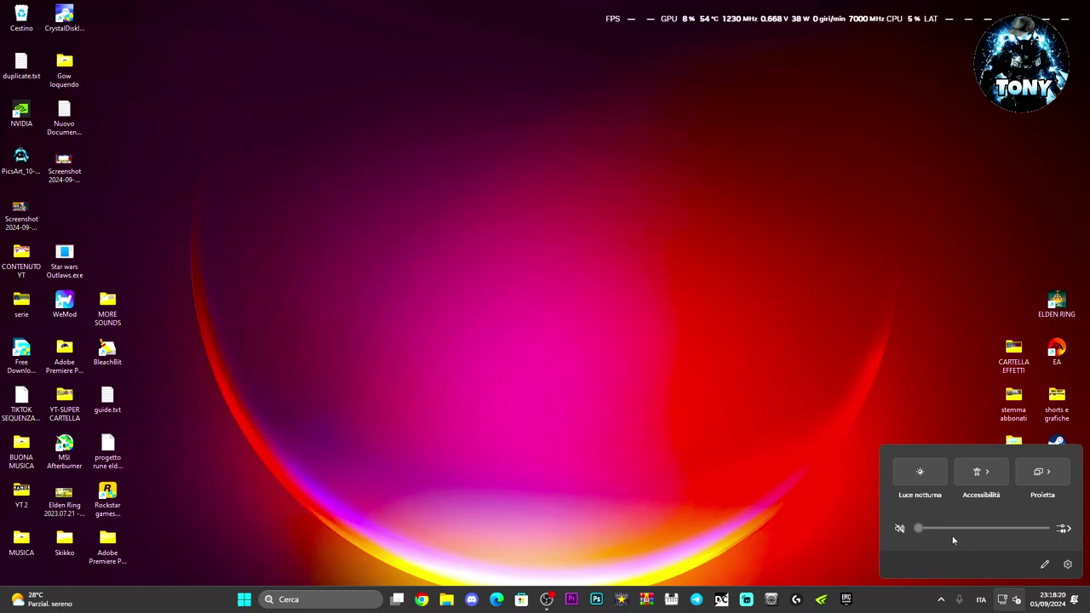
left_click(1063, 527)
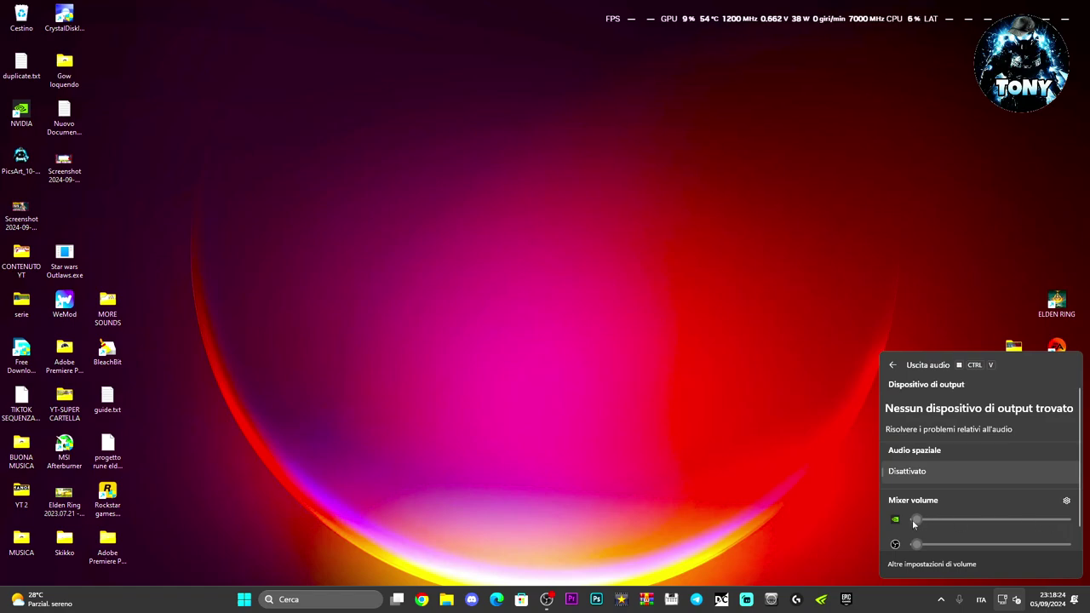
scroll(950, 486, "down", 1)
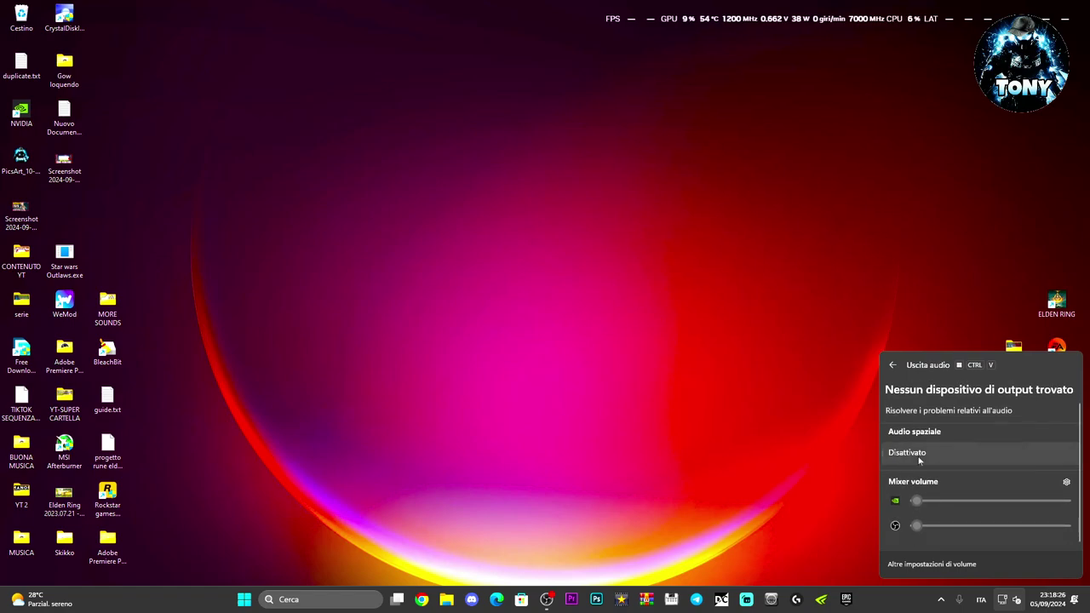
left_click(892, 364)
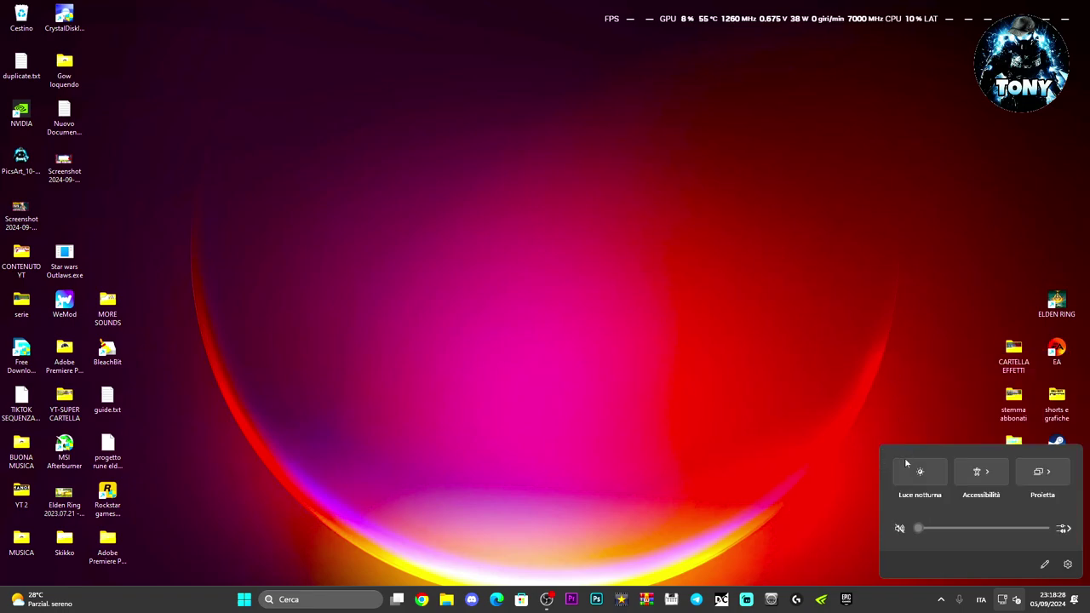
left_click(842, 475)
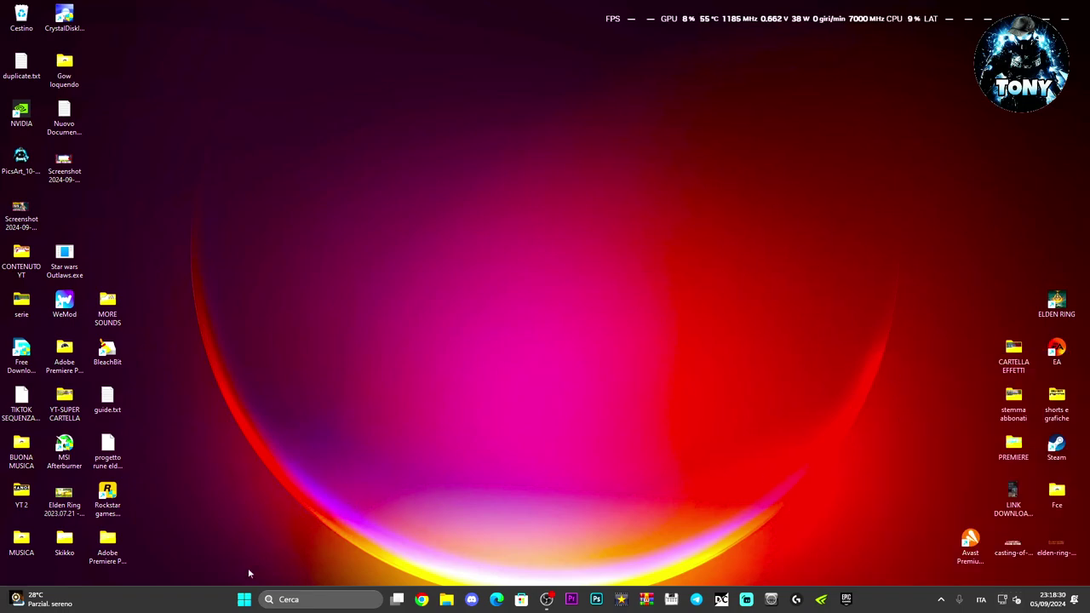
Step: Open Gestione dispositivi and move its window toward the middle of the desktop
right_click(244, 598)
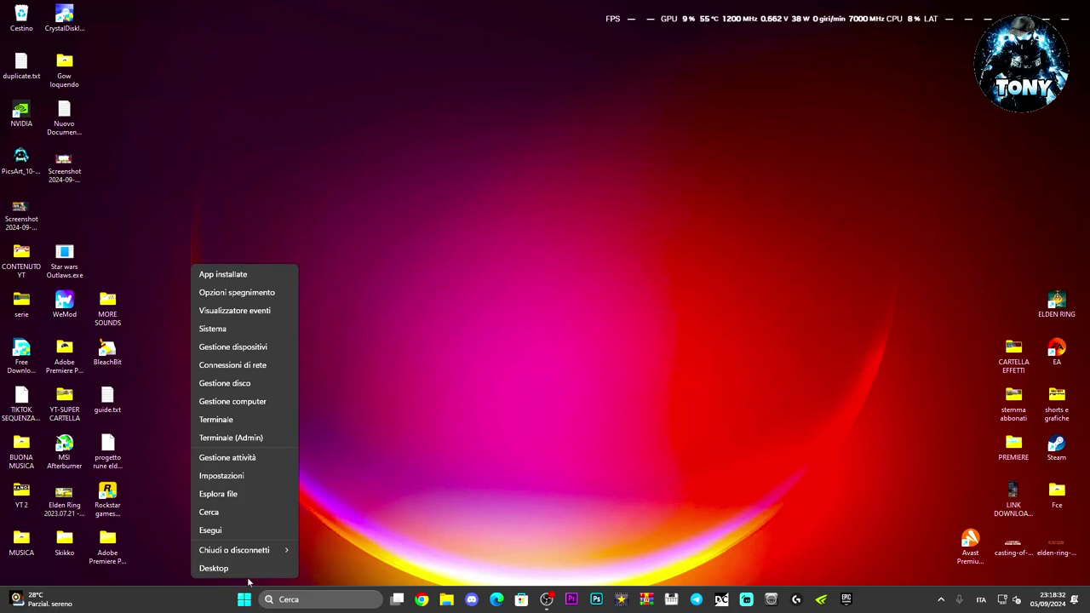
left_click(243, 598)
left_click(244, 598)
left_click(243, 598)
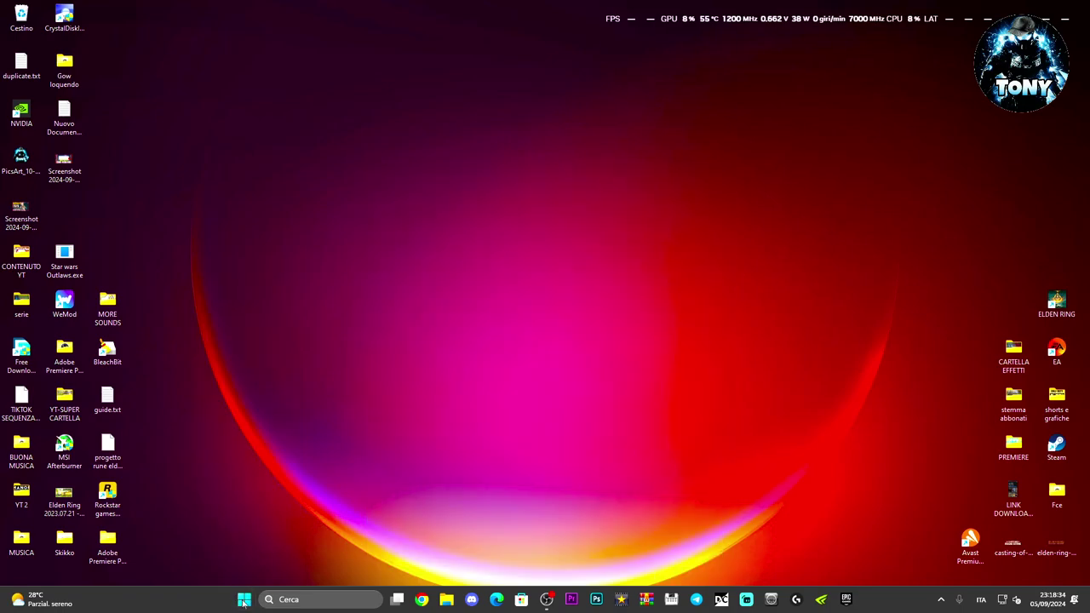
left_click(244, 598)
left_click(244, 600)
right_click(243, 600)
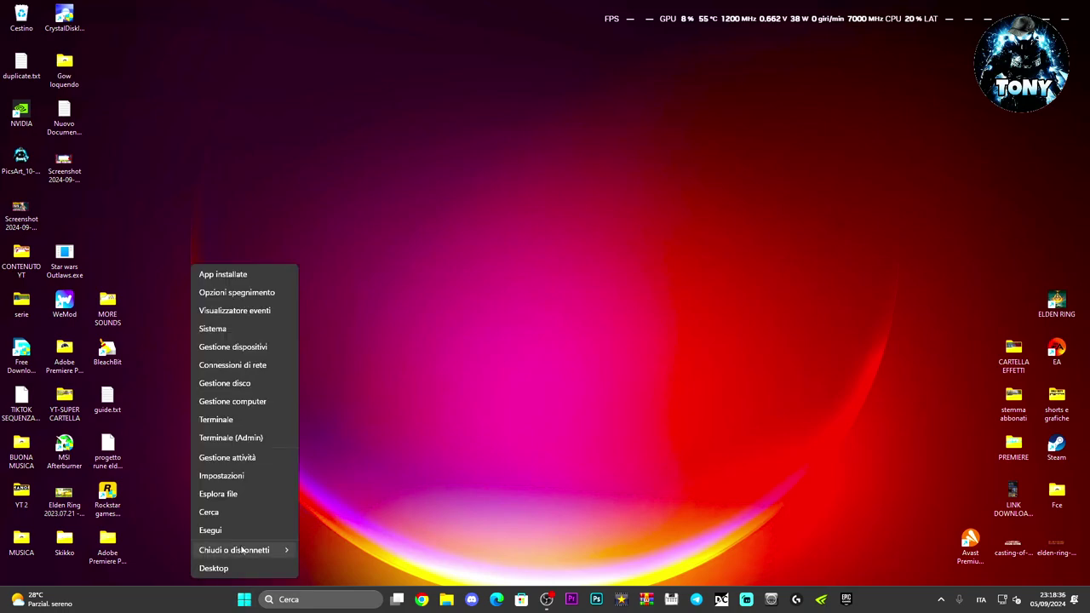
left_click(230, 349)
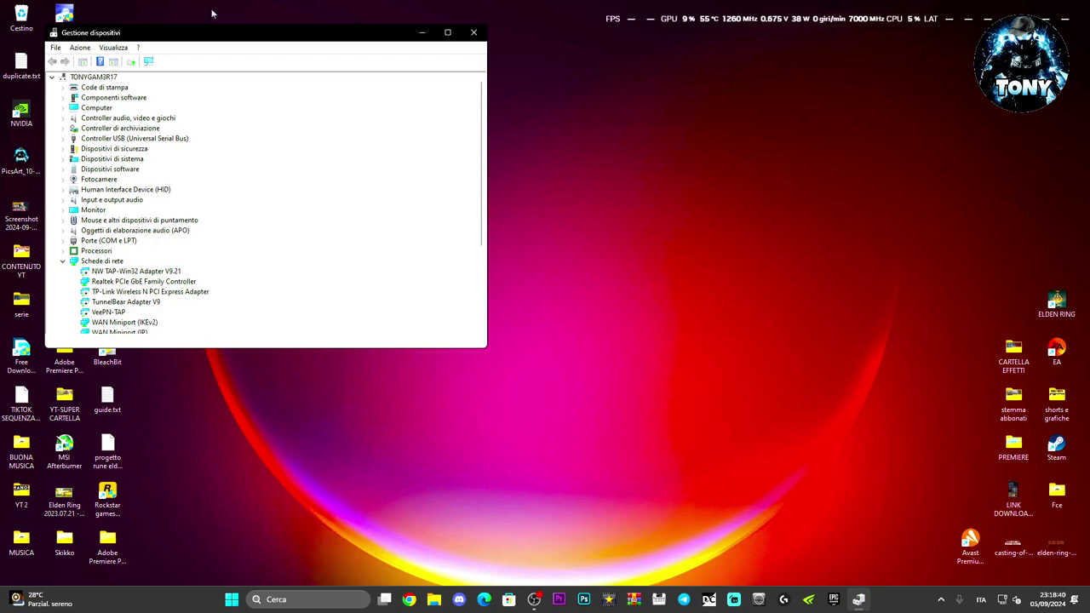
left_click_drag(190, 36, 446, 56)
Step: Disable and re-enable the Linea in ingresso (Realtek(R) Audio) device under Input e output audio
left_click(367, 220)
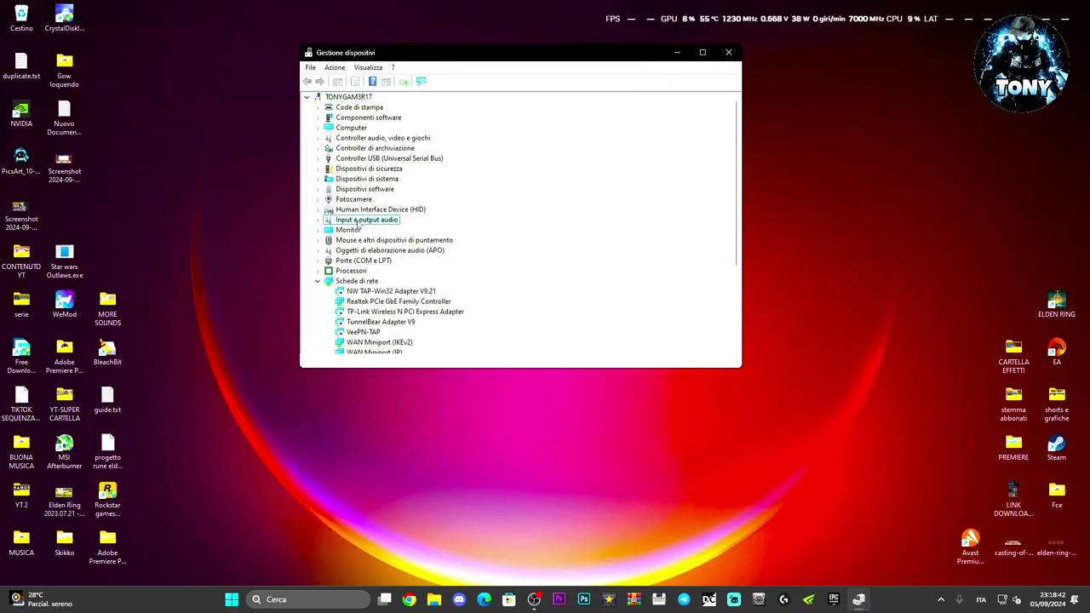
left_click(319, 221)
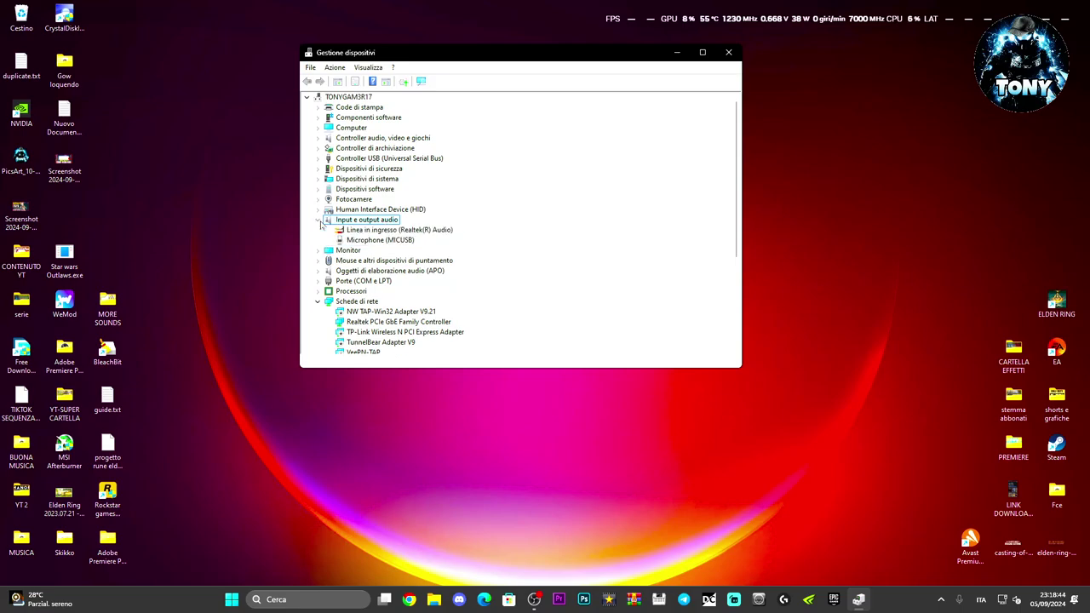
left_click(394, 230)
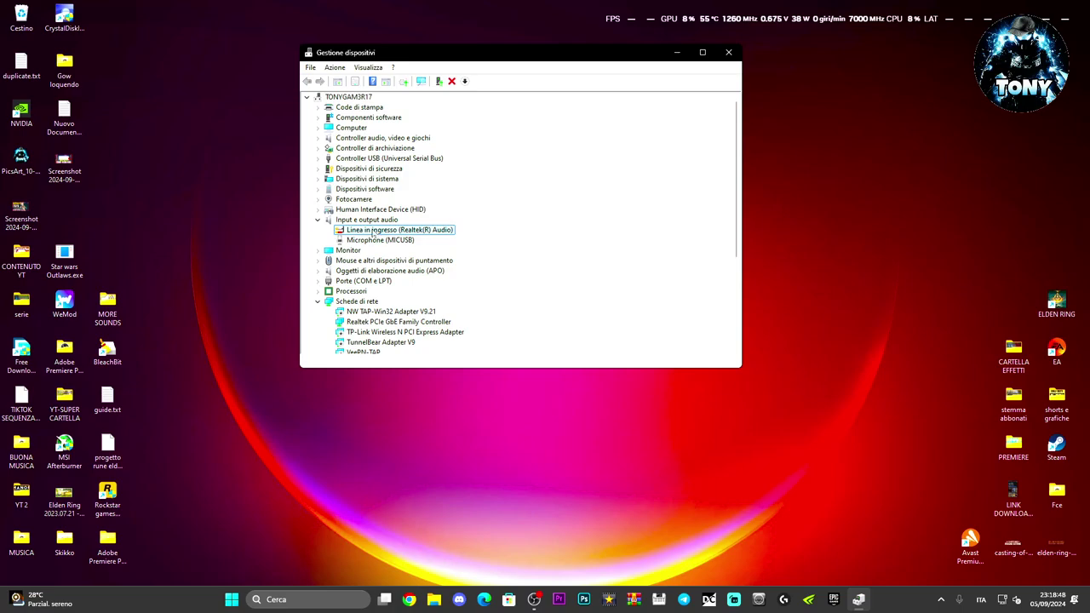
right_click(372, 233)
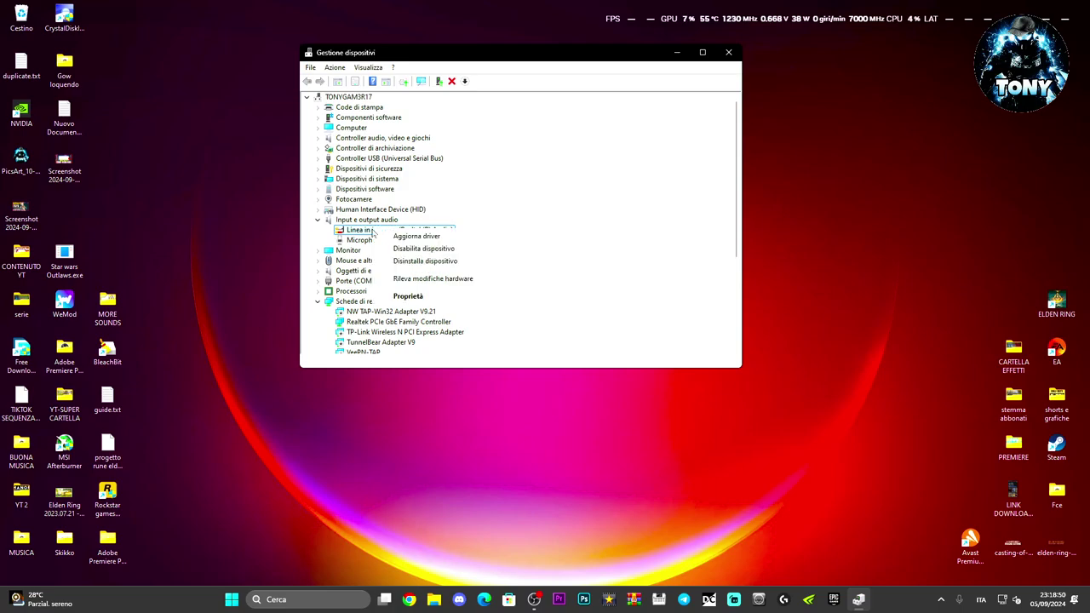
left_click(415, 249)
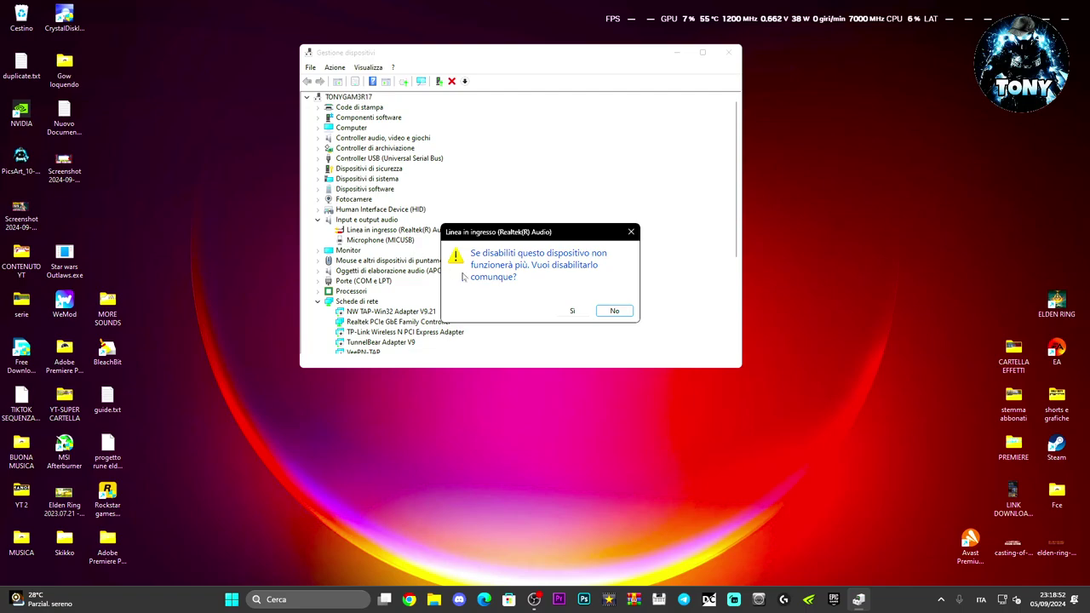
left_click(571, 312)
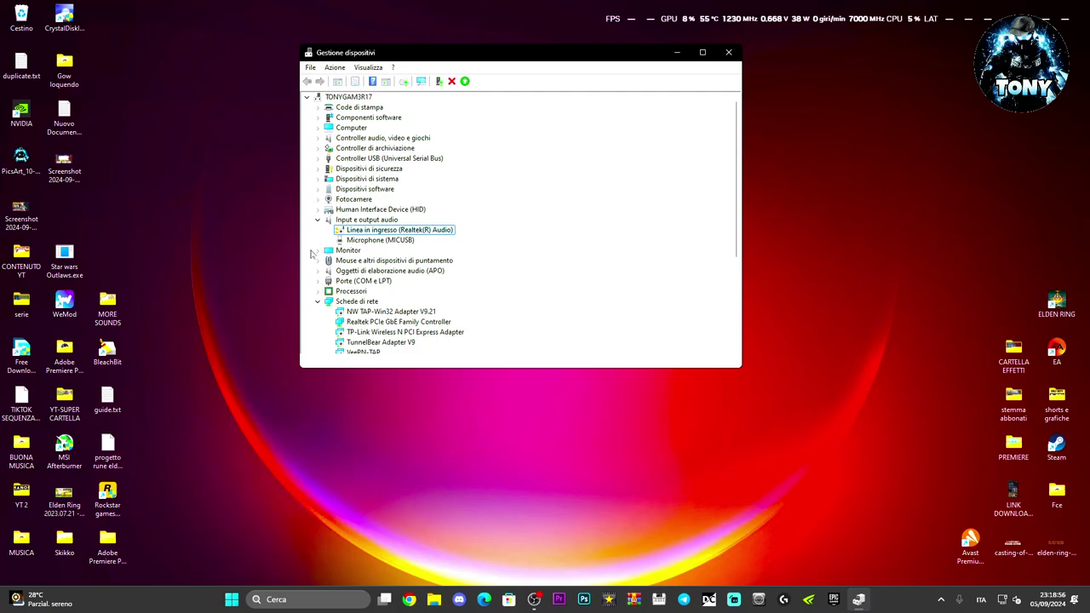
right_click(366, 231)
left_click(412, 254)
Step: Manually update the Linea in ingresso (Realtek(R) Audio) driver from the computer's list, installing Dispositivo software generico
right_click(359, 235)
left_click(398, 246)
left_click(409, 244)
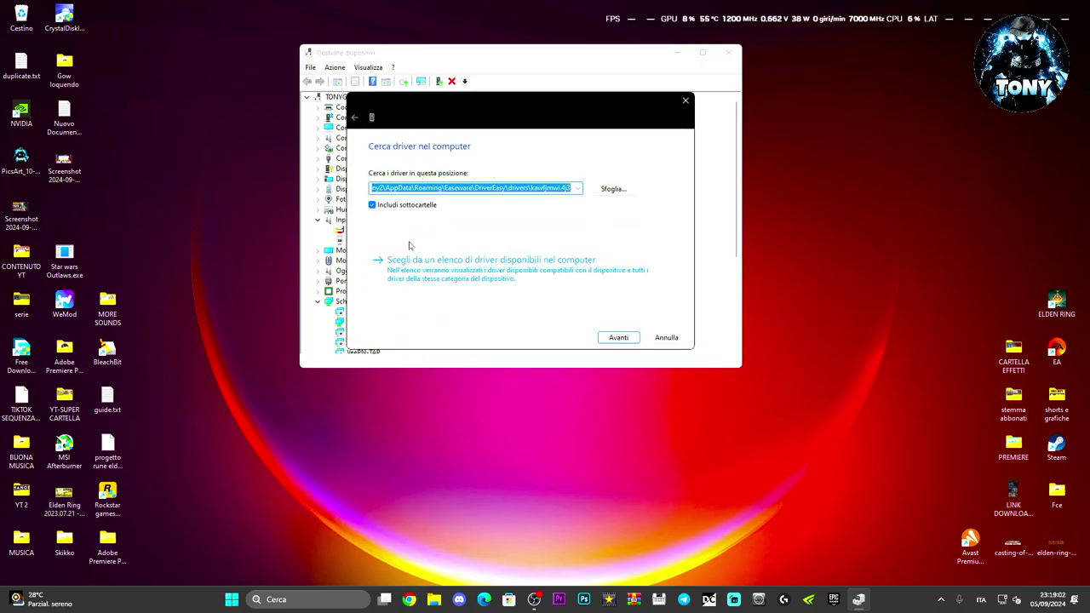
left_click(409, 260)
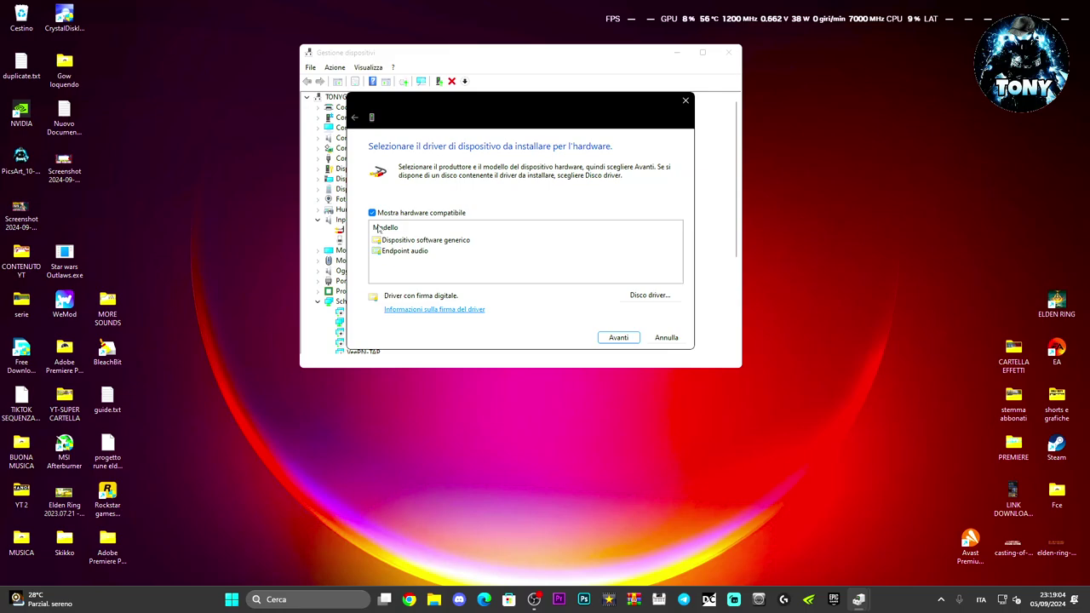
left_click(422, 243)
left_click(619, 340)
left_click(657, 339)
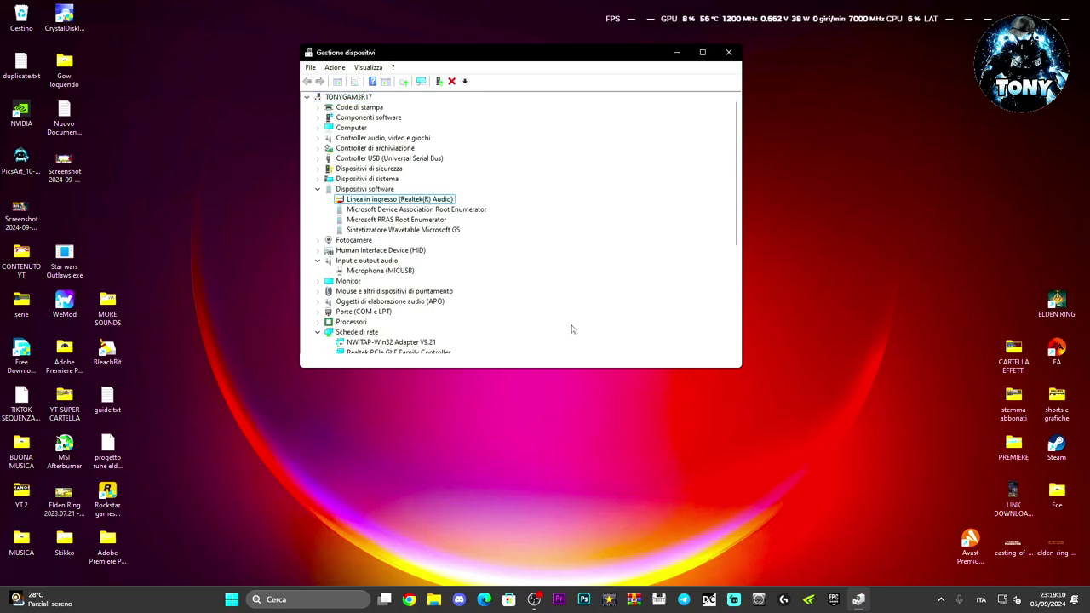
left_click(363, 209)
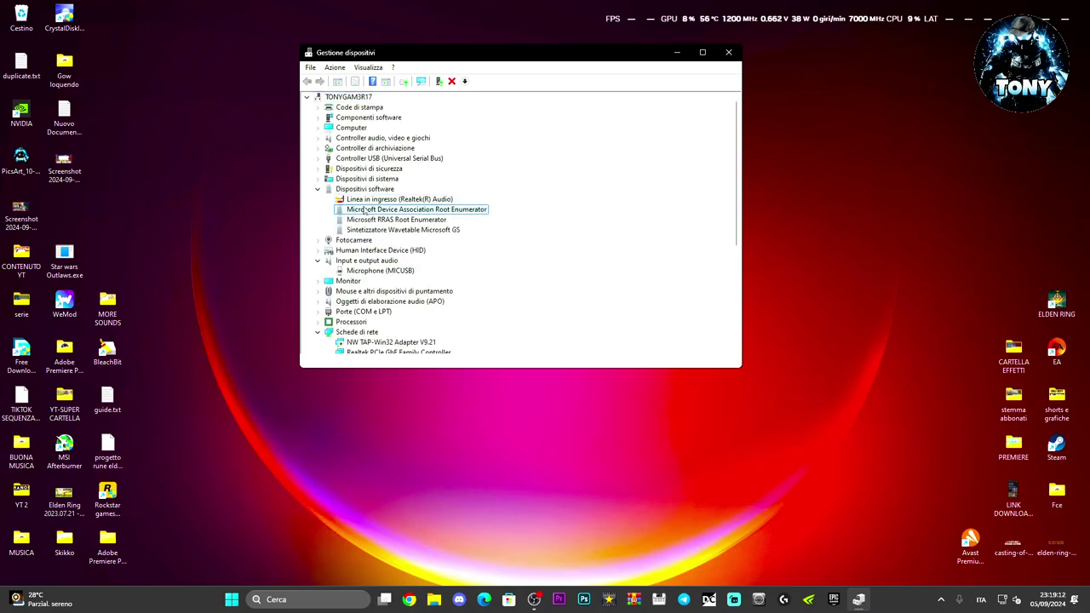
left_click(364, 219)
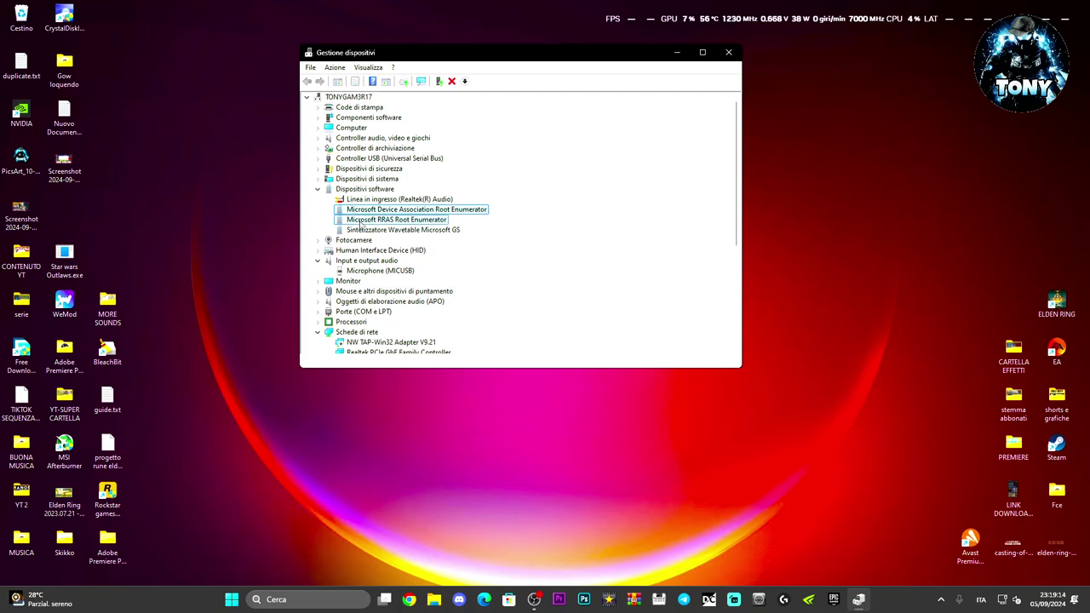
left_click(360, 230)
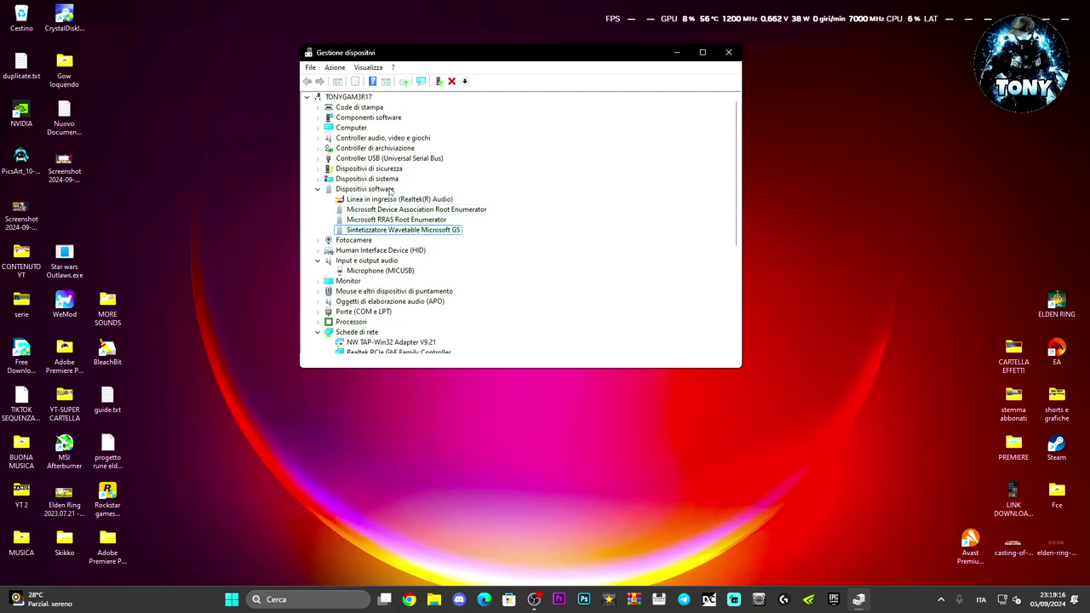
left_click(368, 211)
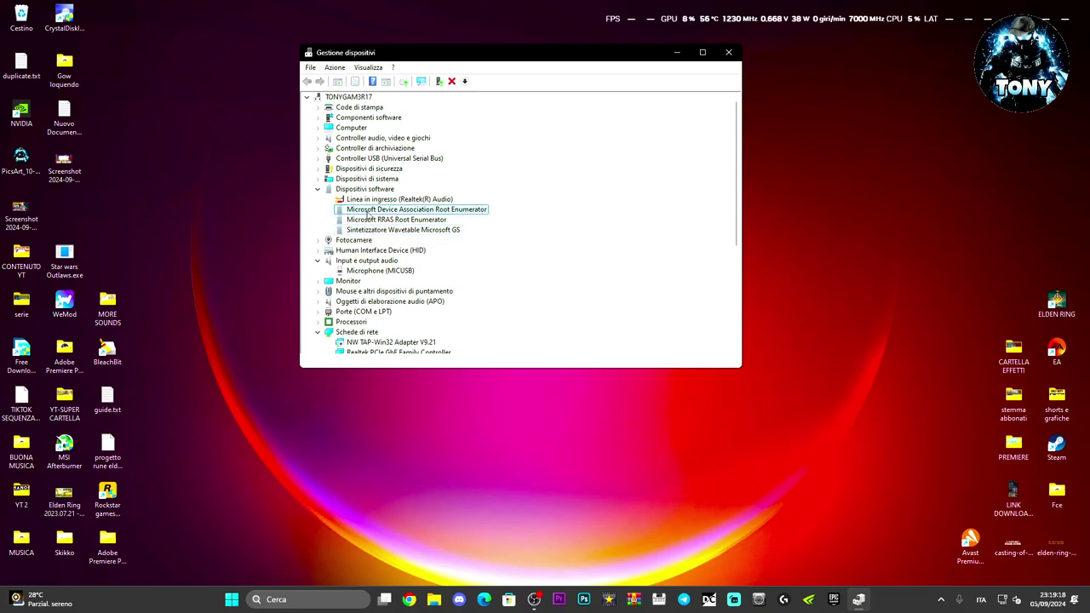
Step: Reinstall the Dispositivo software generico driver for Linea in ingresso (Realtek(R) Audio), listed under Dispositivi software
left_click(366, 200)
right_click(366, 201)
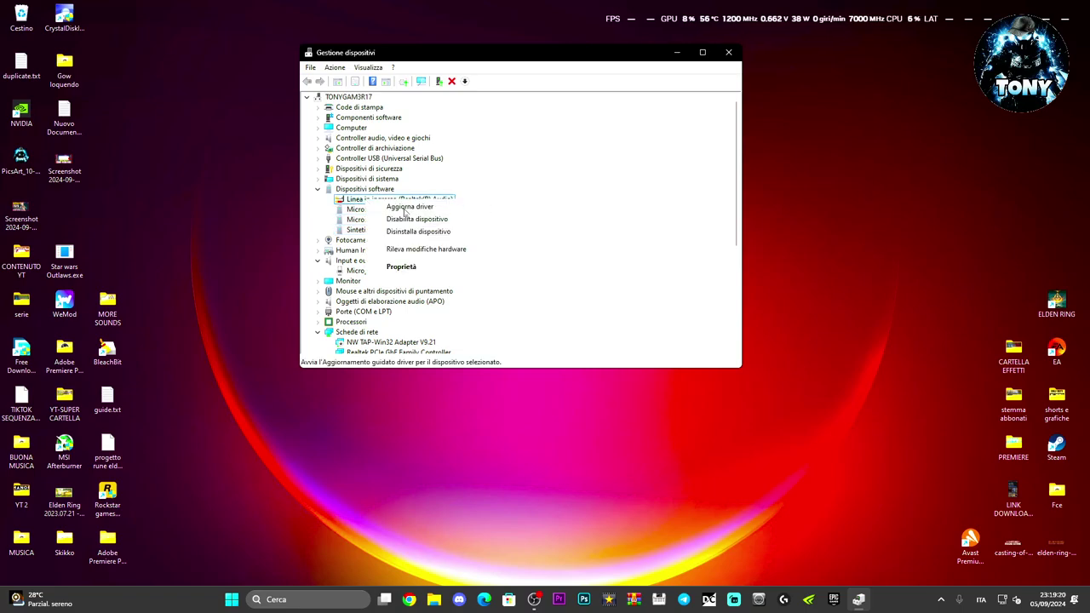
left_click(406, 208)
left_click(419, 241)
left_click(419, 269)
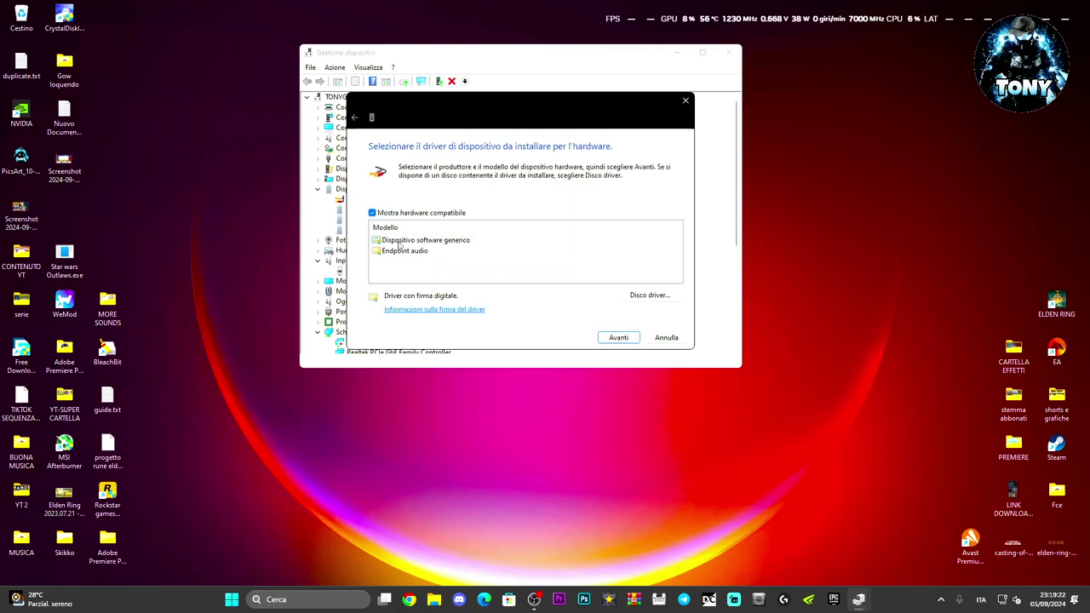
left_click(398, 246)
left_click(620, 338)
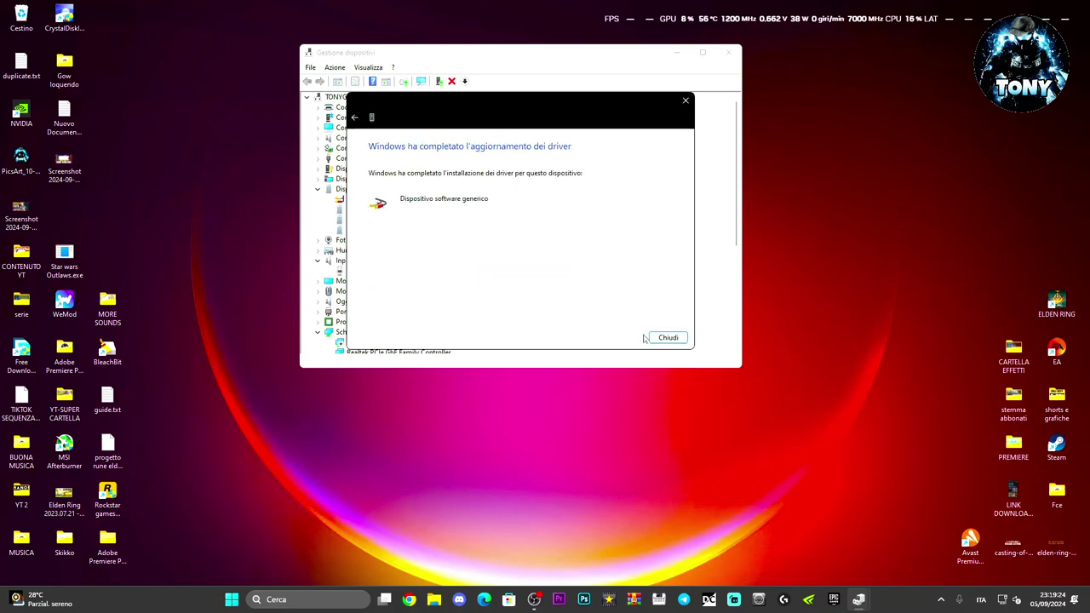
left_click(653, 338)
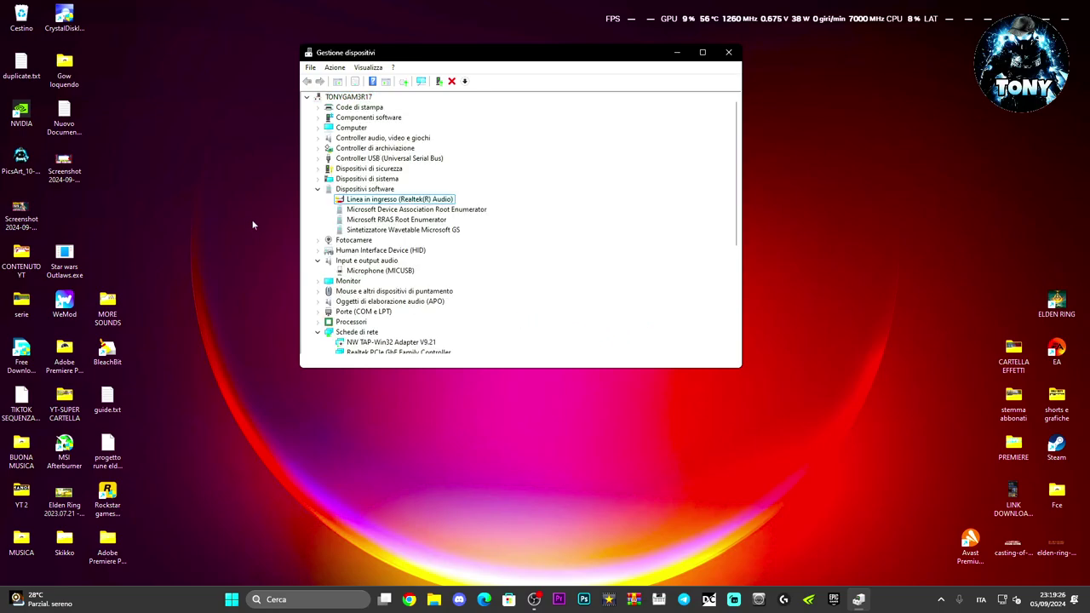
Step: Start a manual driver update for Realtek(R) Audio under Controller audio, video e giochi and select the Dispositivo High Definition Audio model
left_click(369, 210)
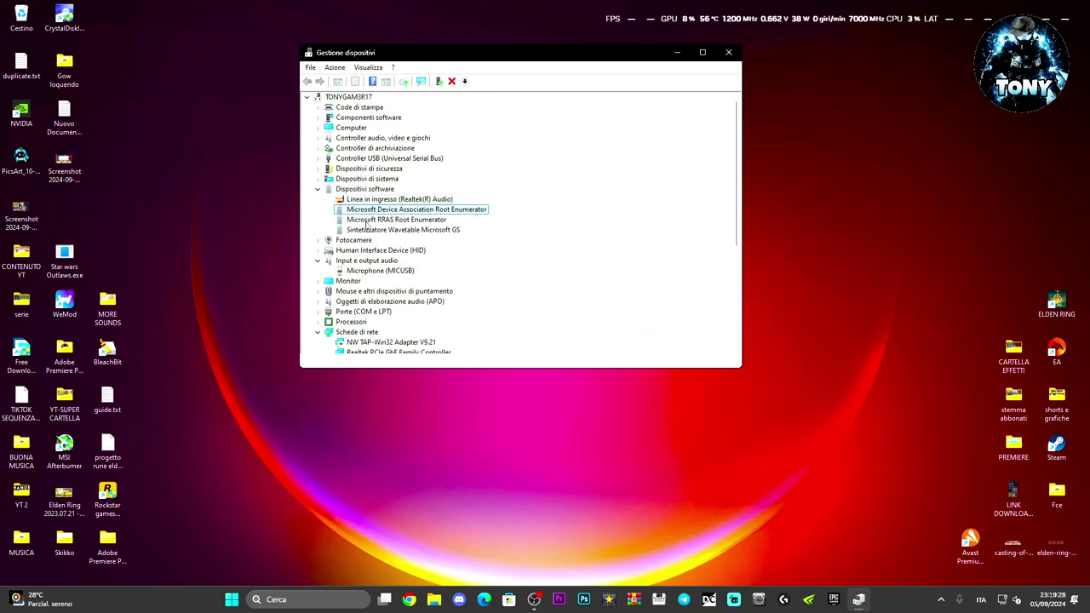
left_click(318, 190)
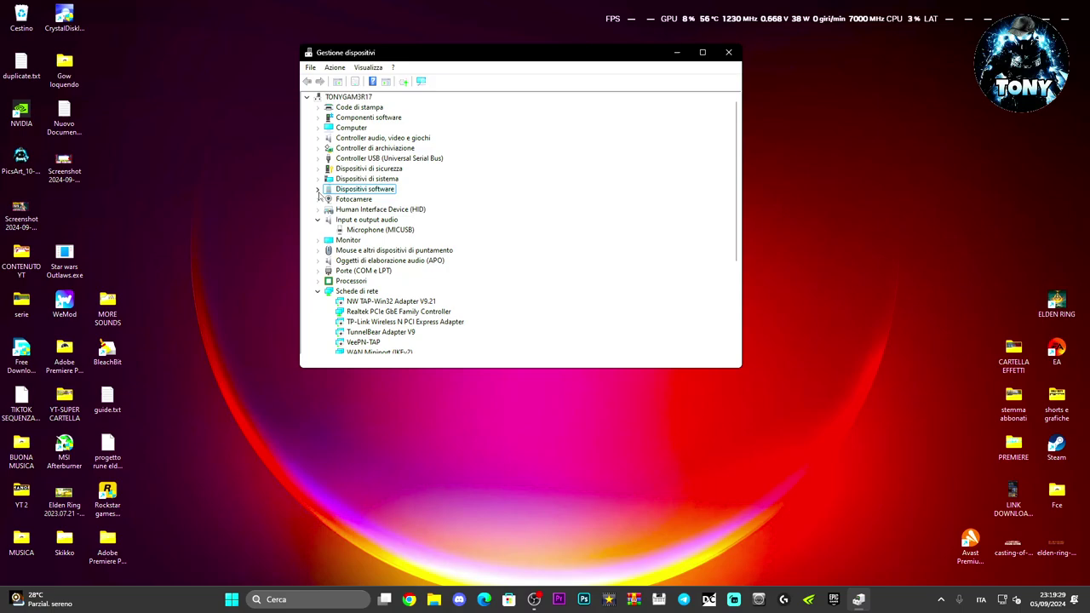
left_click(317, 138)
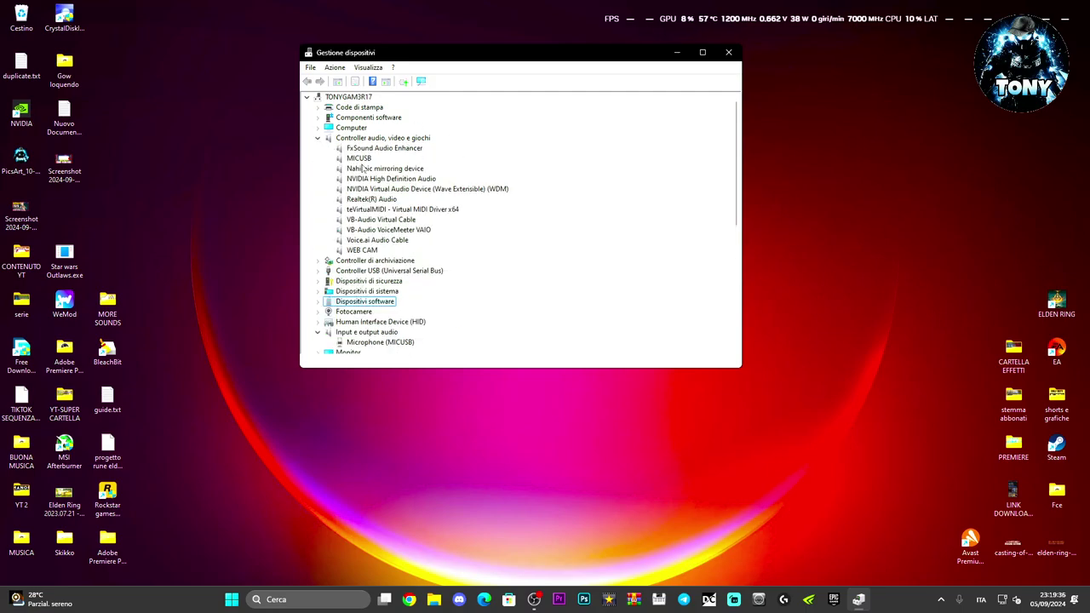
left_click(365, 201)
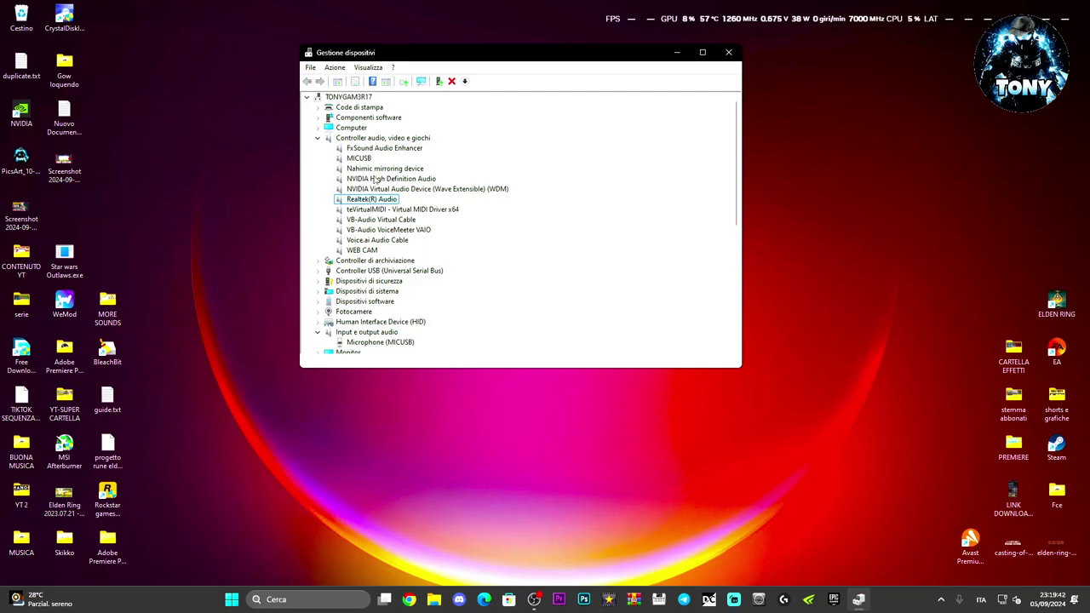
right_click(366, 202)
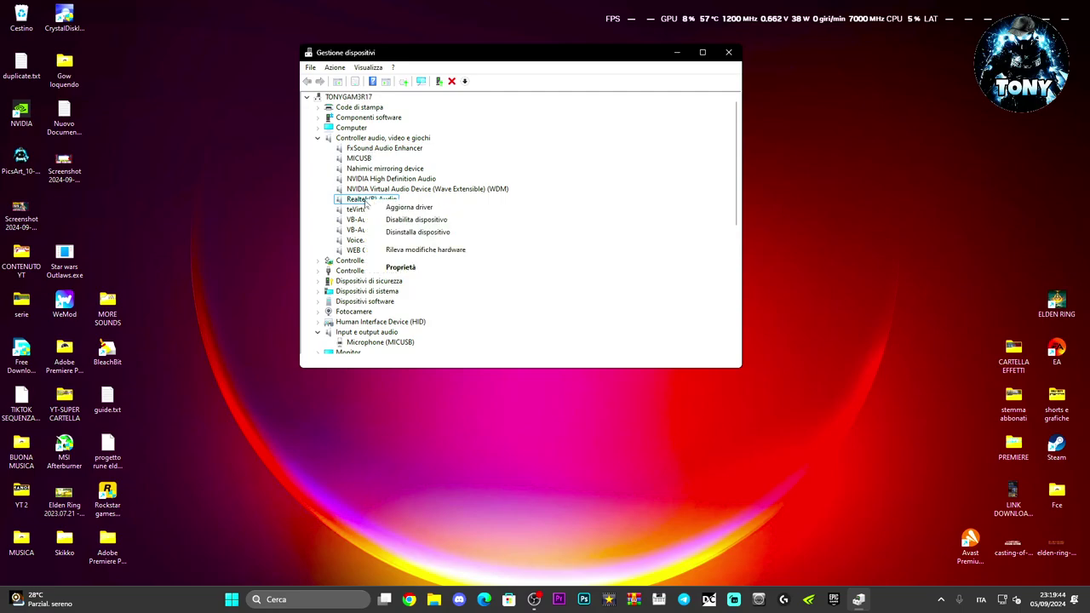
left_click(407, 208)
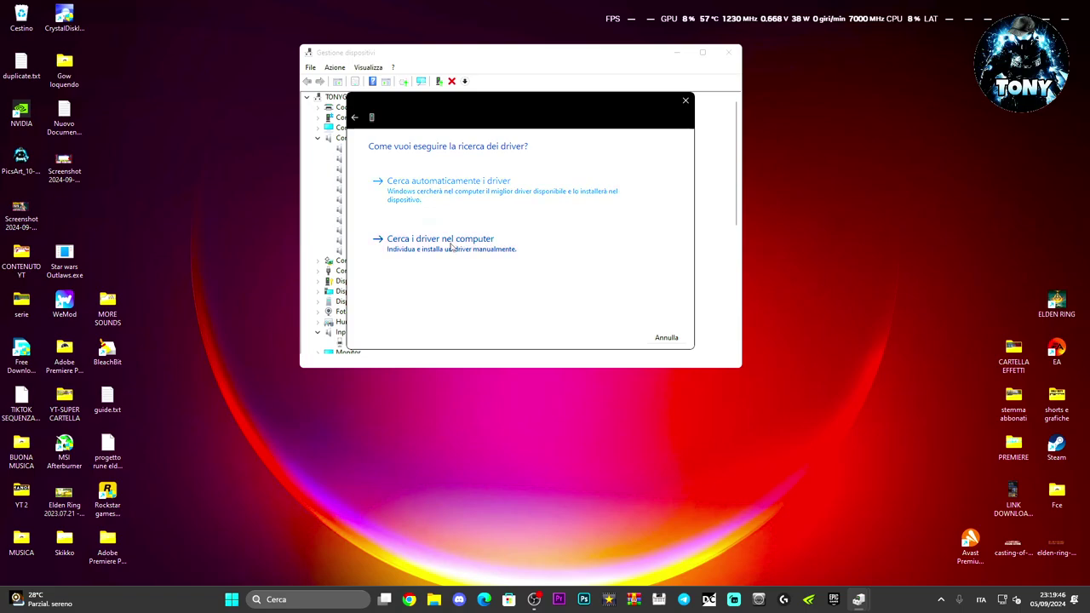
left_click(438, 243)
left_click(435, 269)
left_click(430, 241)
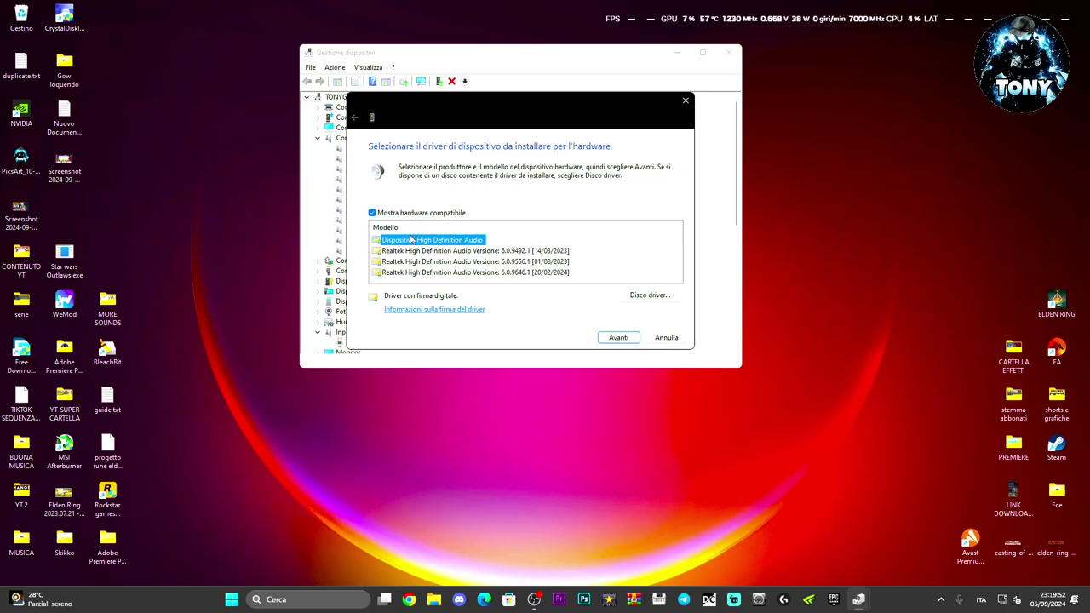
Step: Try to install the selected Dispositivo High Definition Audio driver and decline the compatibility warning
left_click(618, 338)
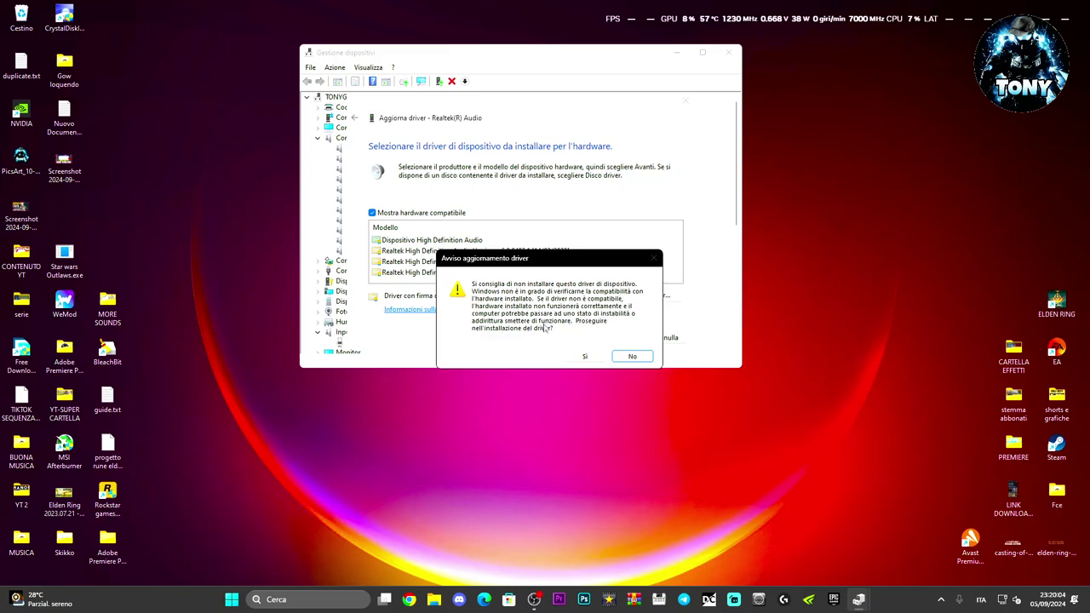
left_click_drag(519, 267, 718, 192)
left_click(846, 284)
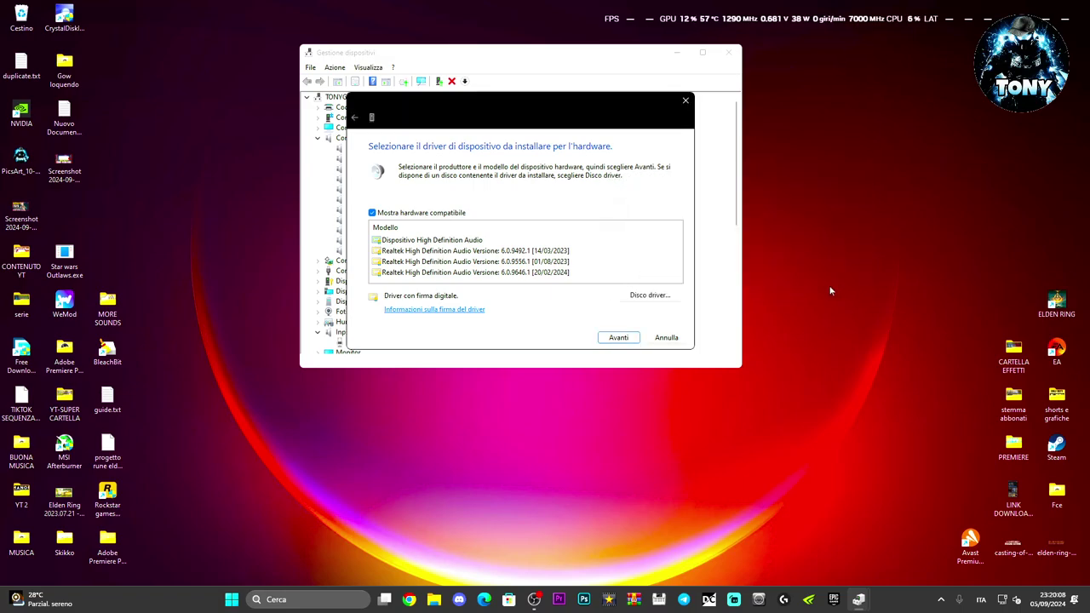
Step: Install the Realtek High Definition Audio driver version 6.0.9646.1 [20/02/2024] and close Gestione dispositivi
left_click(454, 273)
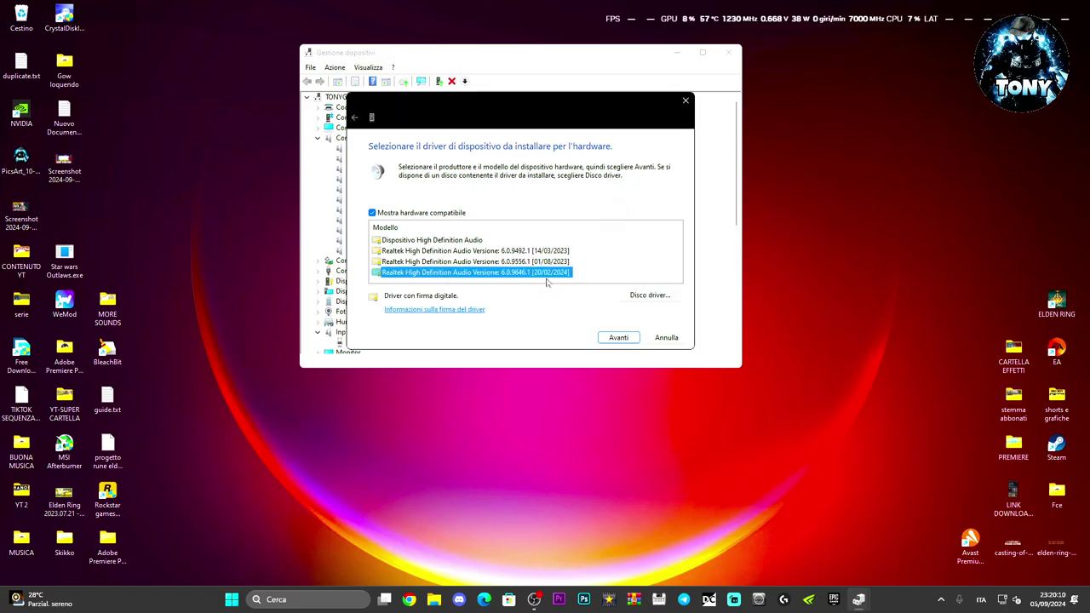
key("Return")
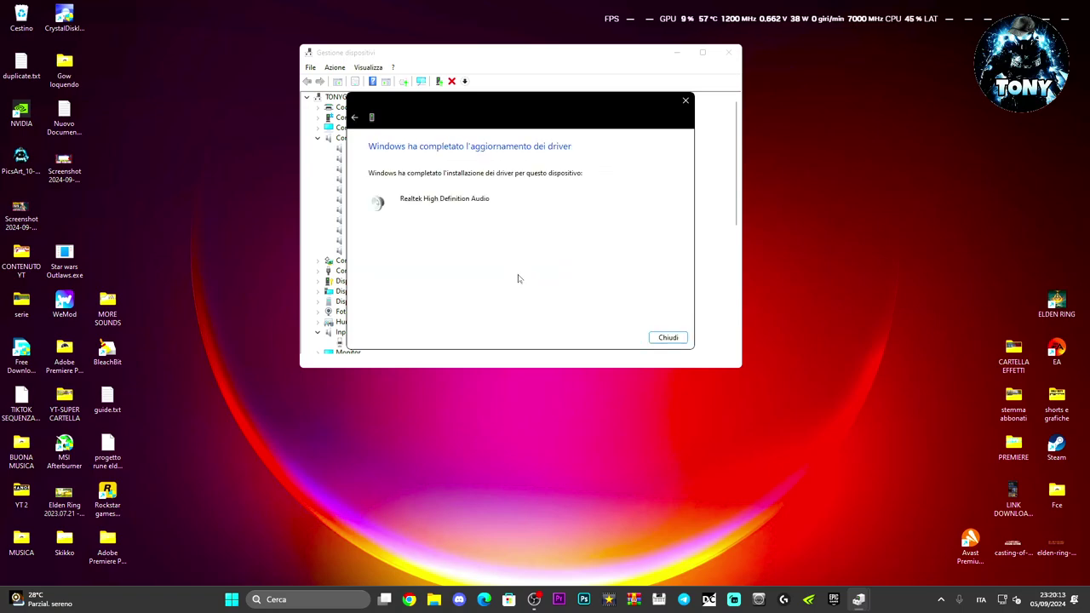
left_click(677, 338)
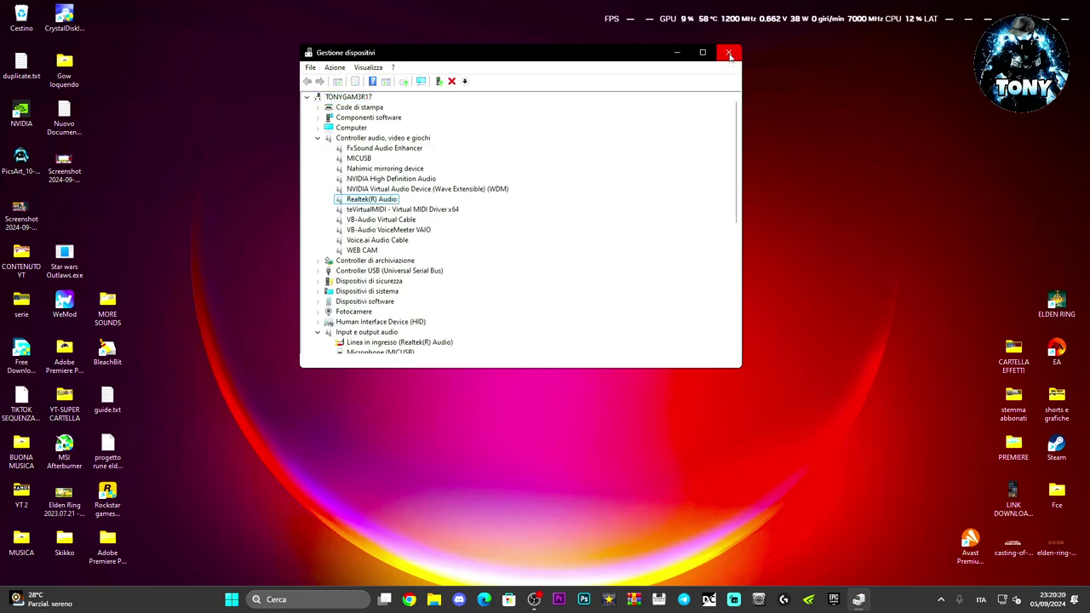
left_click(730, 55)
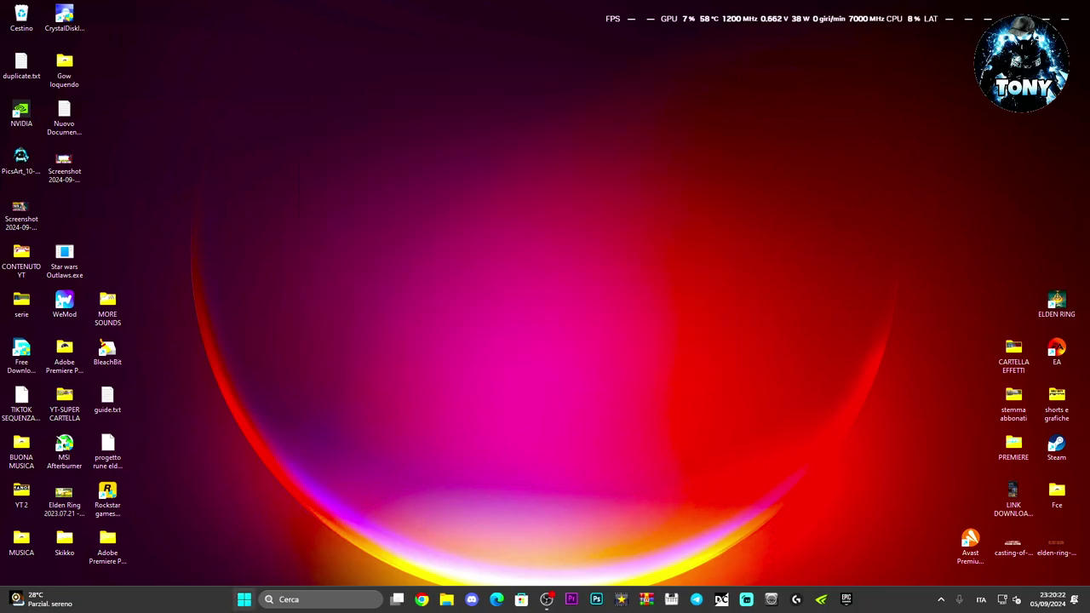
Step: Search Windows for the Pannello di controllo and open it
left_click(316, 596)
type("PANNELL")
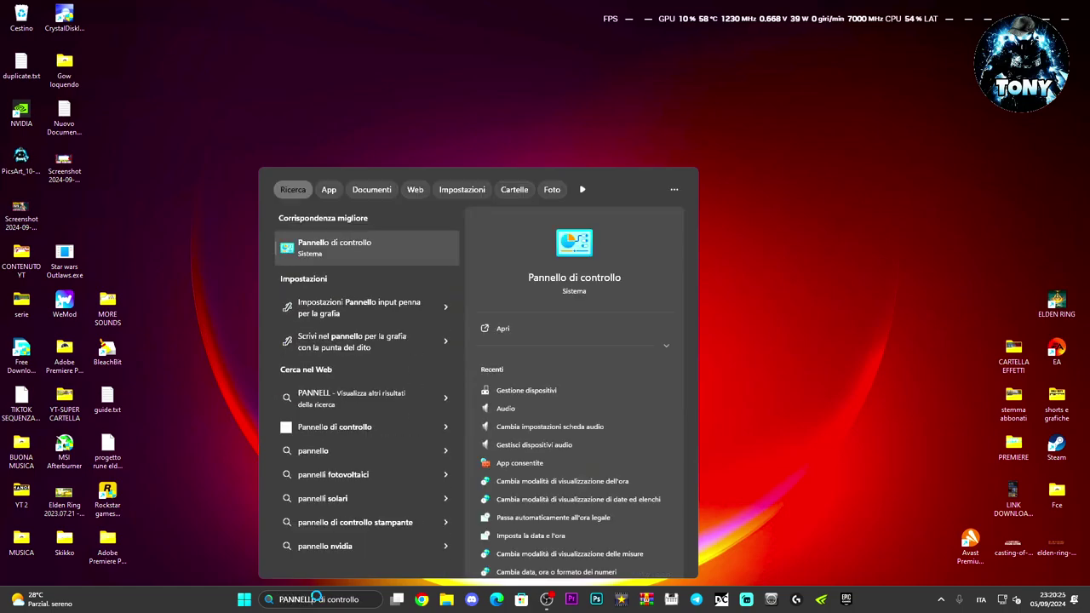
key("Return")
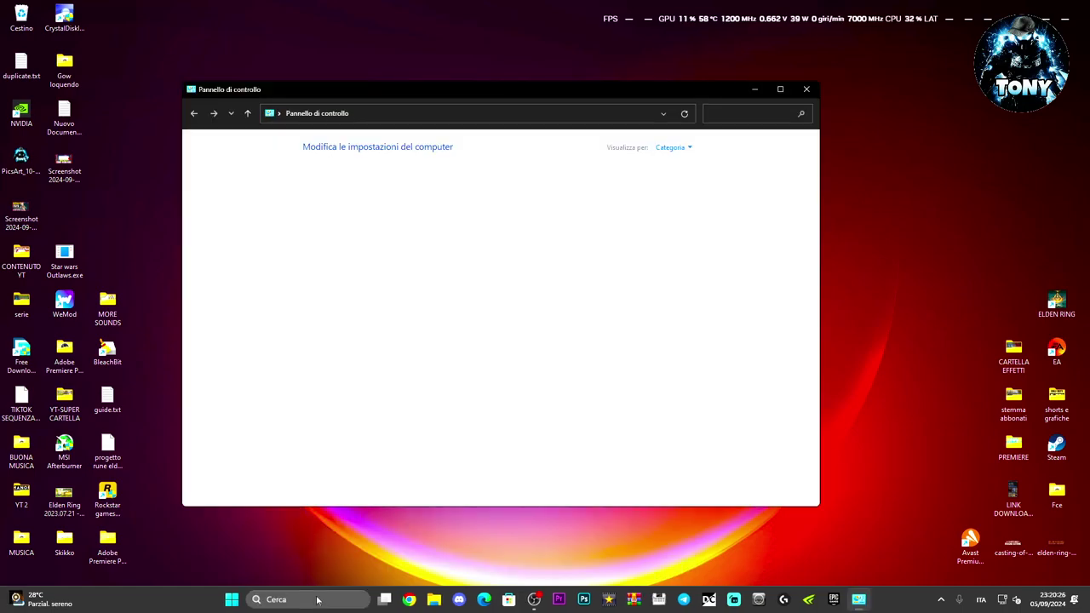
left_click_drag(538, 84, 580, 82)
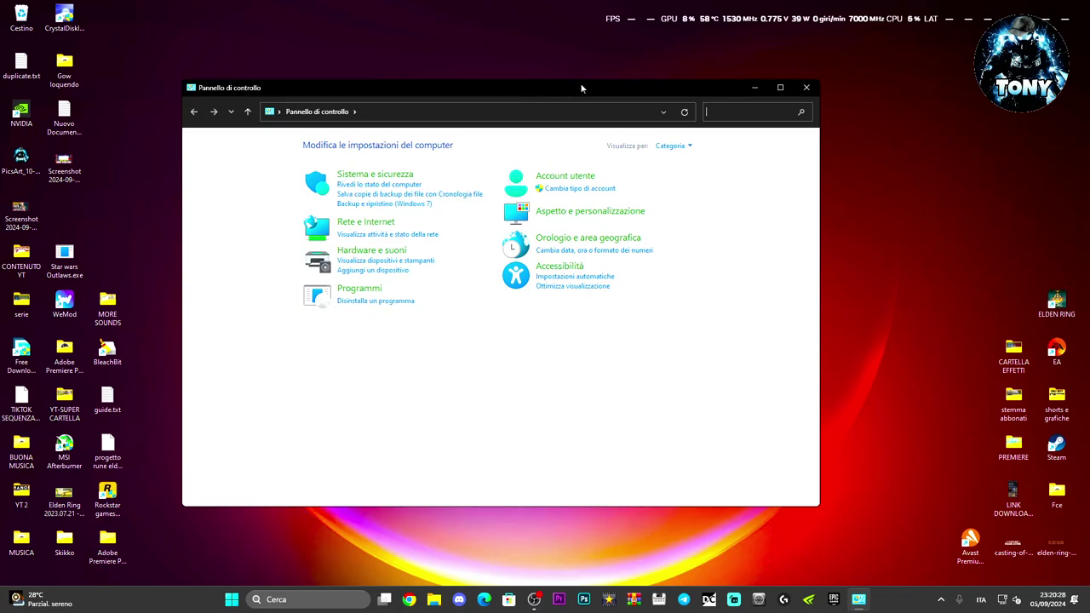
Step: Search the Pannello di controllo for AUDIO and open the sound card settings (Cambia impostazioni scheda audio)
type("AU")
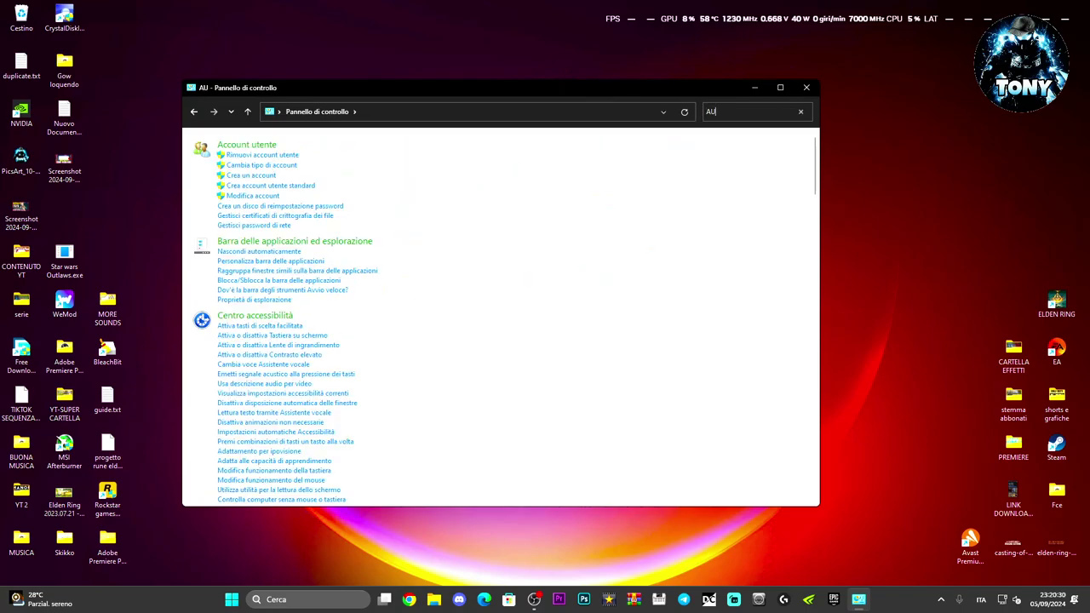
type("DIO")
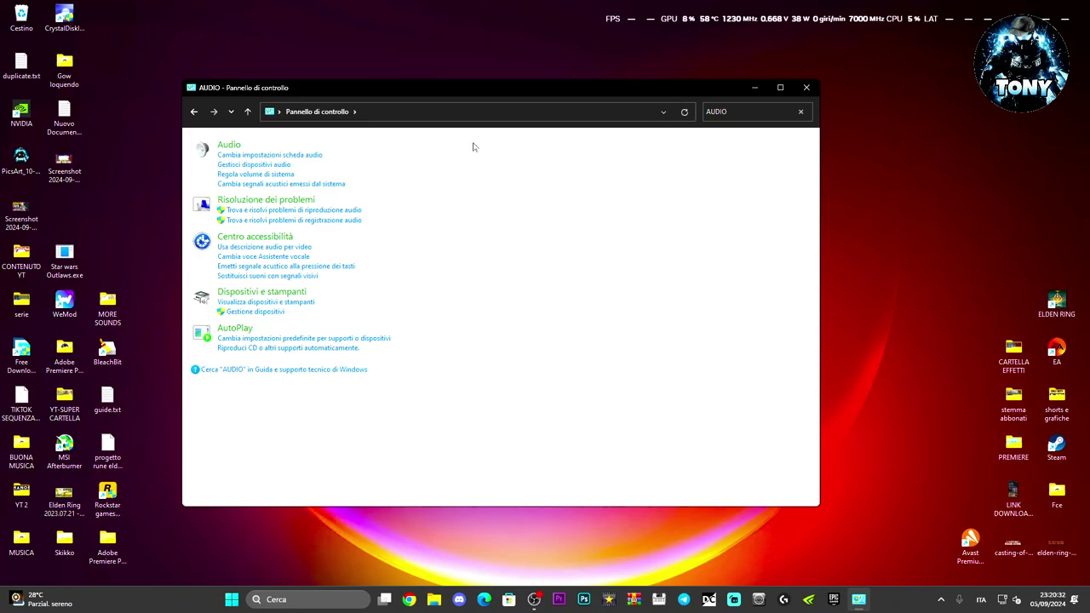
left_click(247, 156)
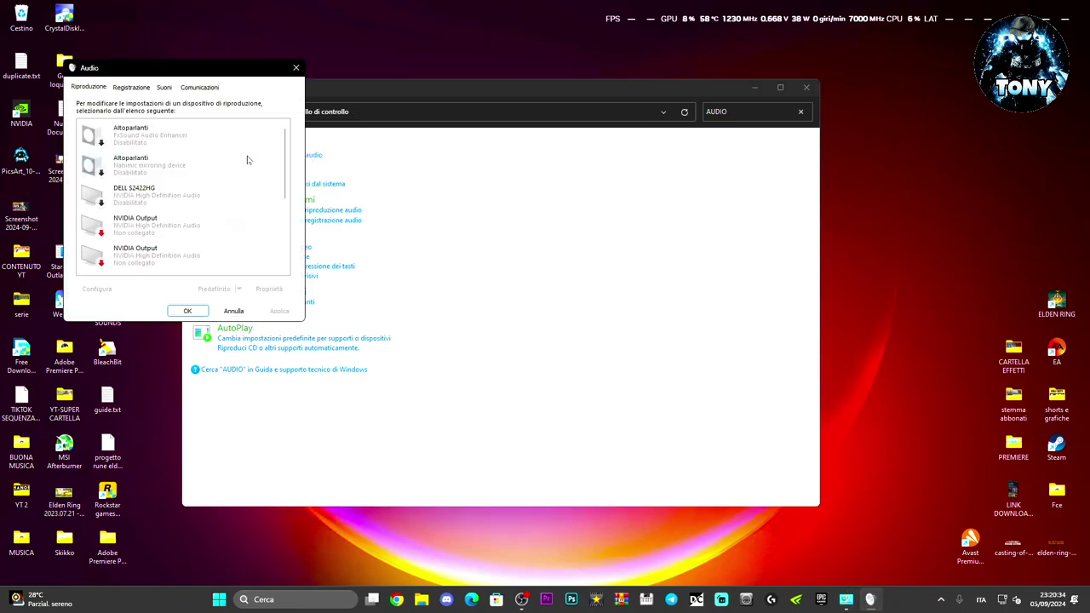
left_click_drag(166, 71, 605, 66)
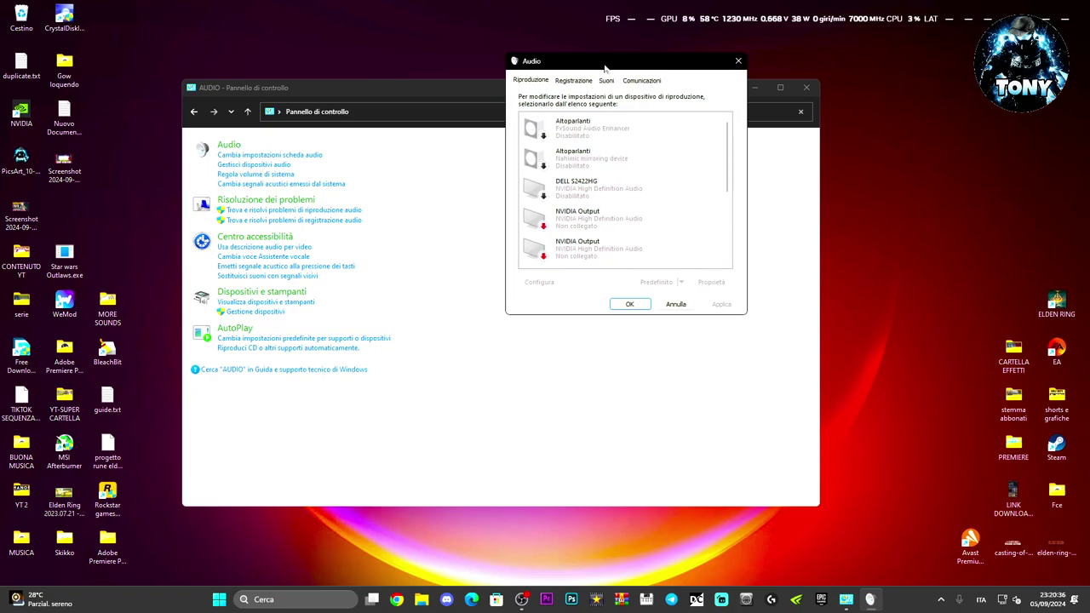
Step: Enable the disabled FxSound Audio Enhancer Altoparlanti in the playback devices list
scroll(579, 213, "down", 3)
scroll(574, 237, "up", 3)
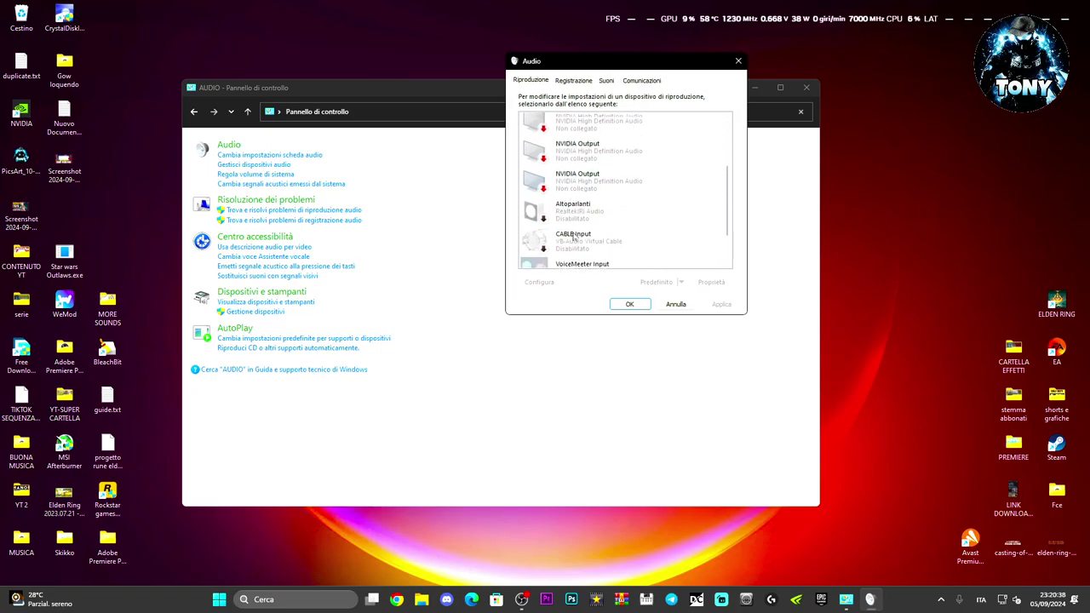
scroll(574, 237, "down", 3)
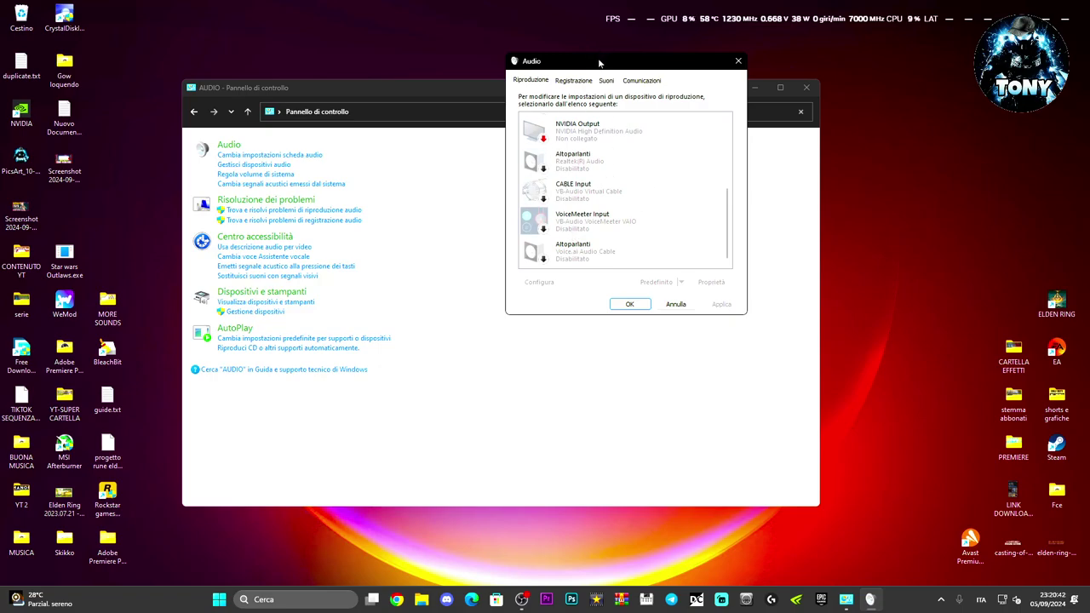
left_click_drag(598, 61, 609, 100)
scroll(607, 246, "up", 1)
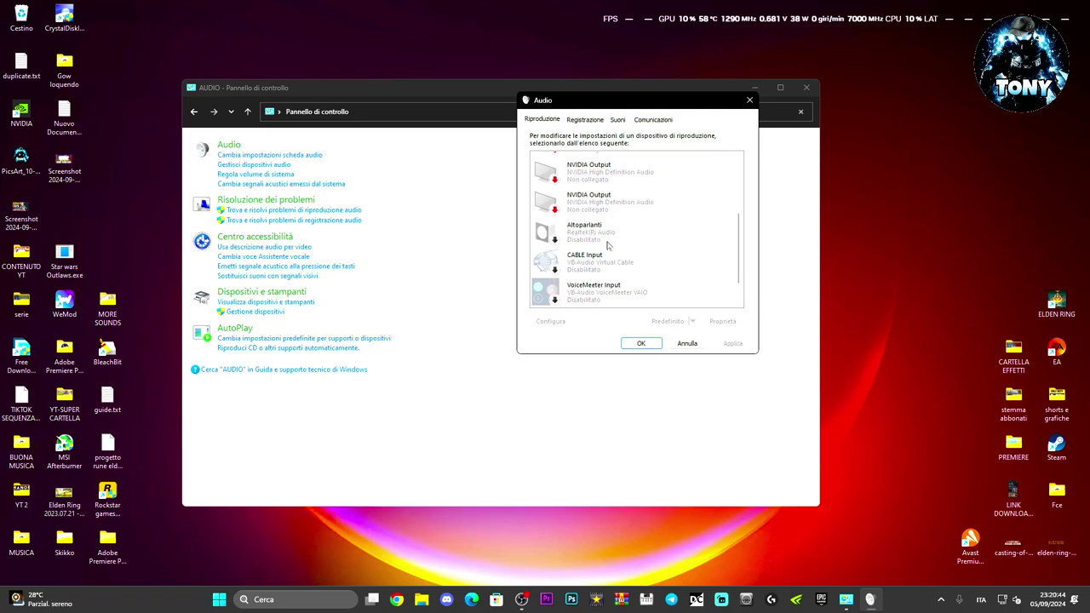
scroll(607, 246, "up", 3)
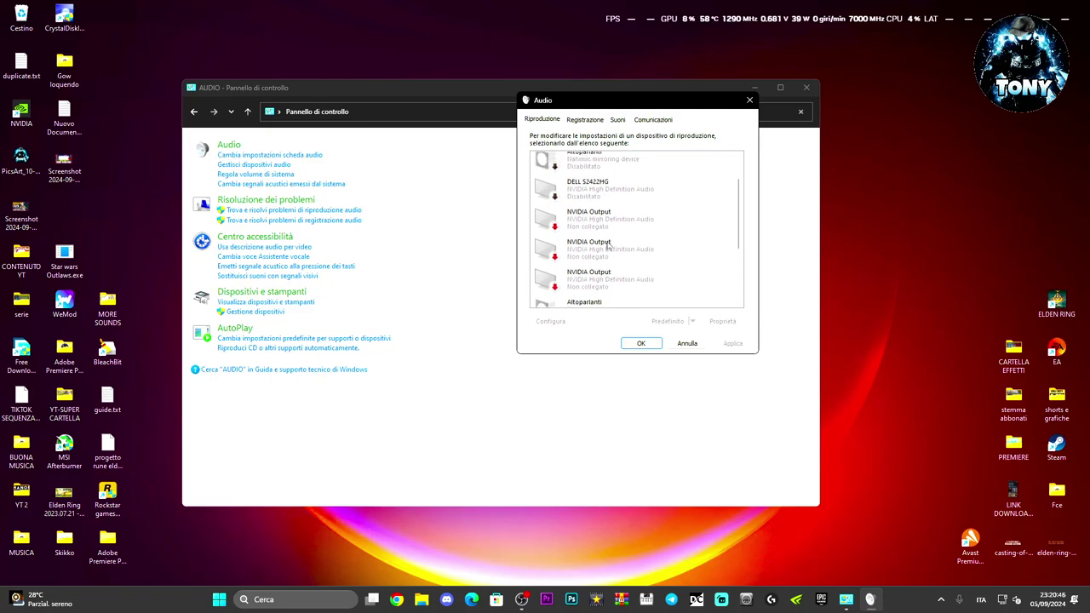
scroll(606, 245, "up", 2)
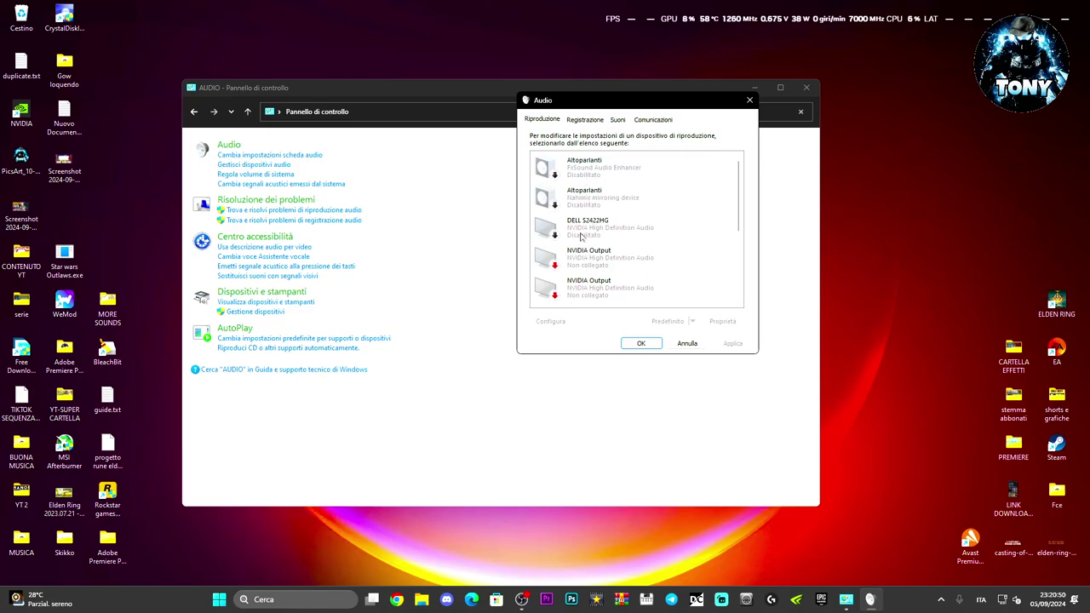
right_click(595, 170)
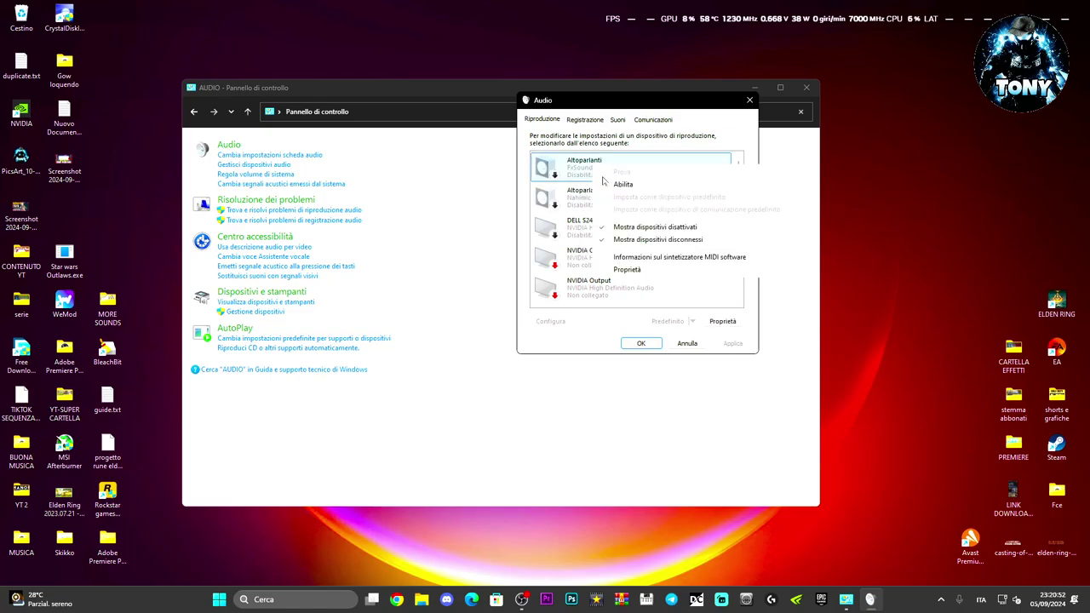
left_click(626, 189)
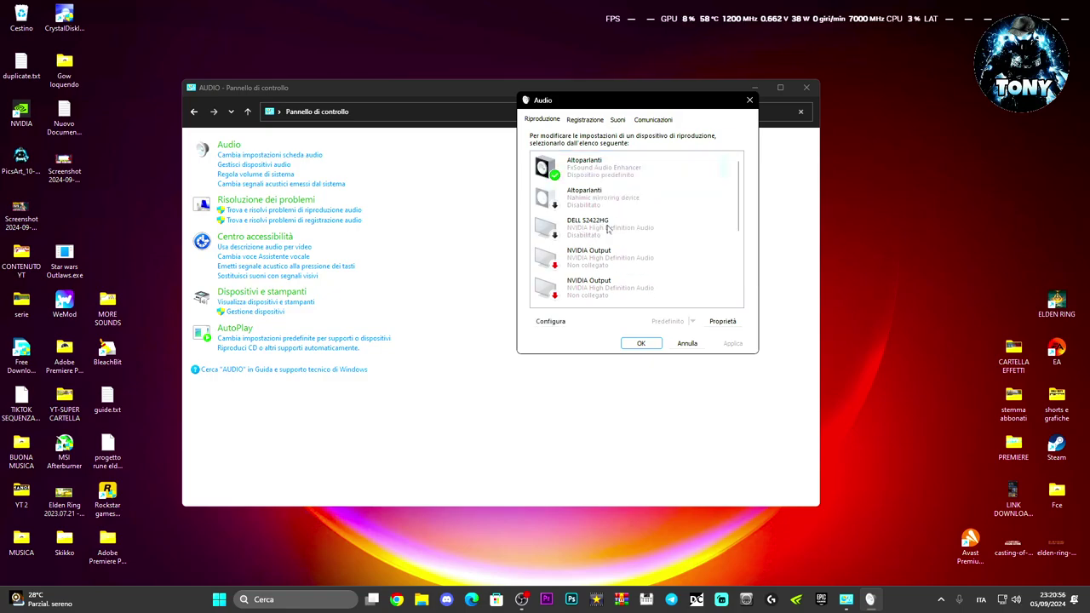
Step: Enable the disabled Realtek(R) Audio Altoparlanti in the playback devices list
scroll(656, 234, "down", 3)
left_click(593, 266)
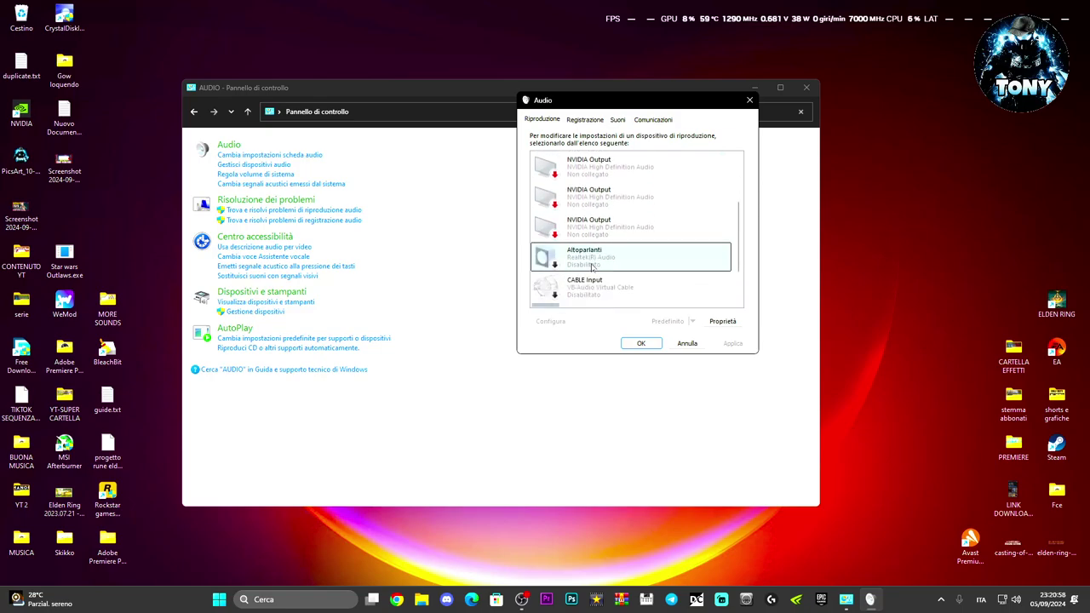
right_click(593, 265)
left_click(622, 285)
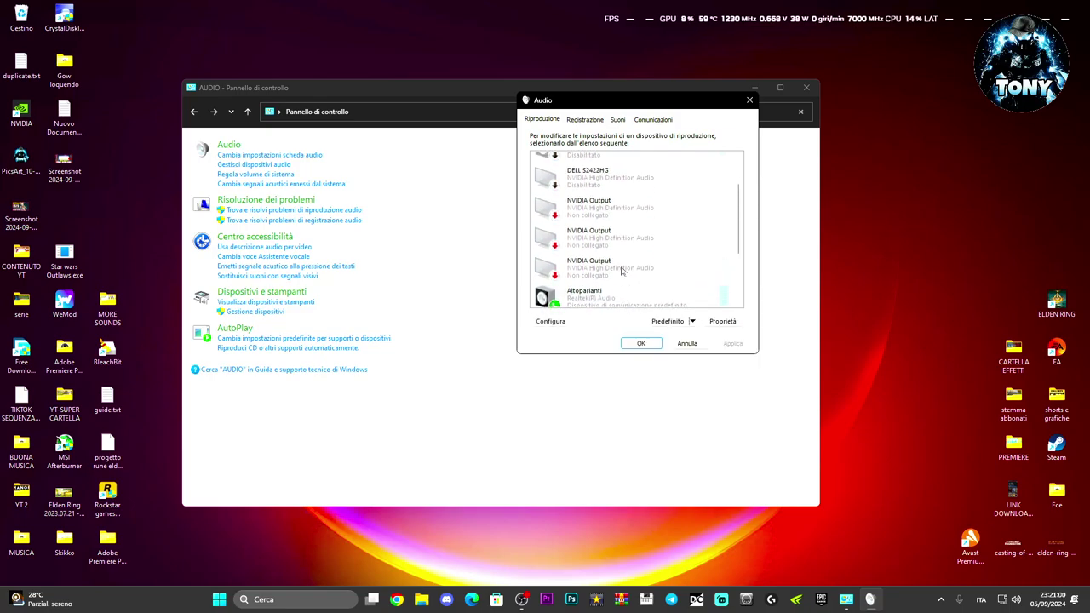
Step: Enable the disabled DELL S2422HG (NVIDIA High Definition Audio) playback device
scroll(621, 271, "up", 3)
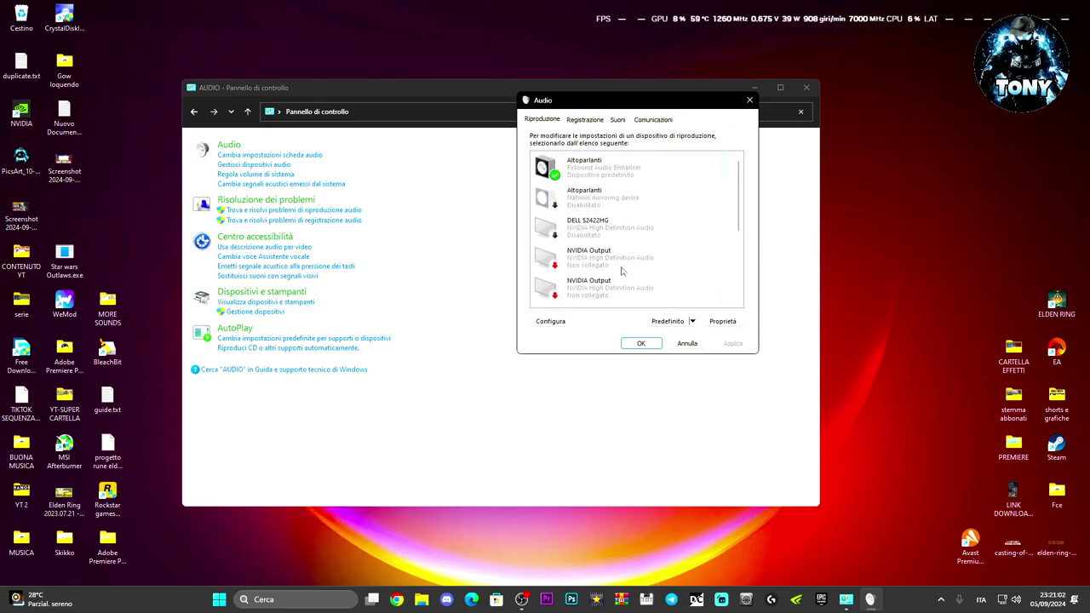
left_click(598, 228)
right_click(598, 228)
left_click(617, 247)
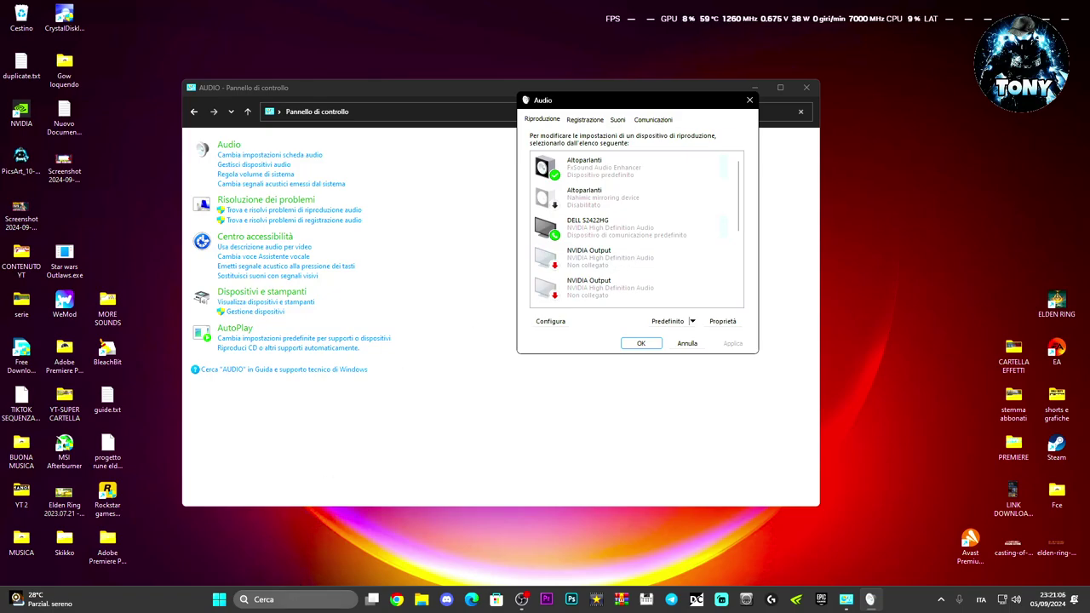
Step: Switch to Driver Easy and show its list of available driver updates
key("super+s")
type("DRIVER Easy")
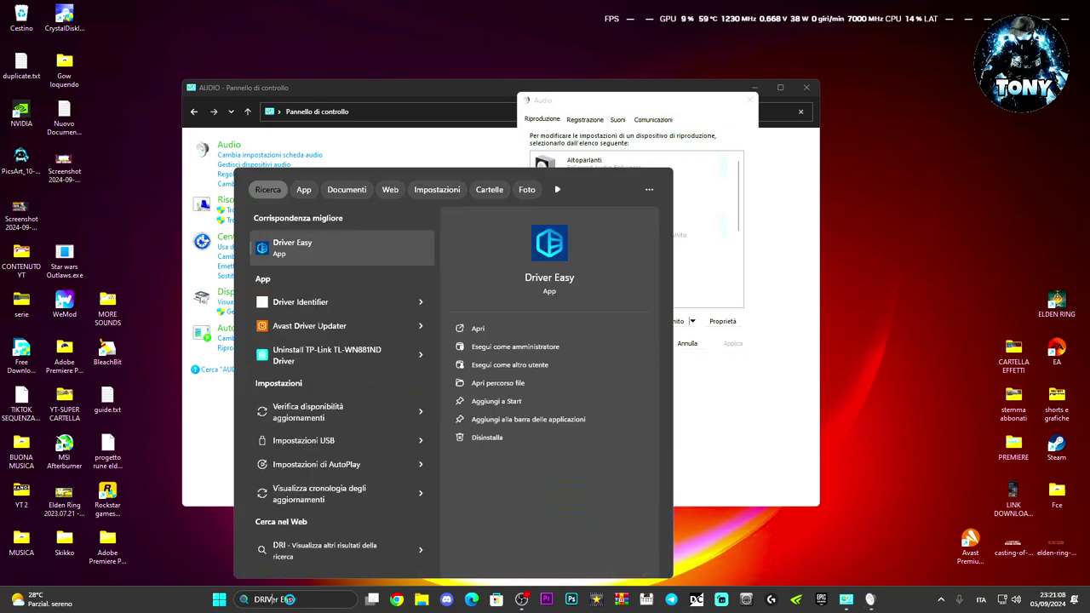
right_click(291, 600)
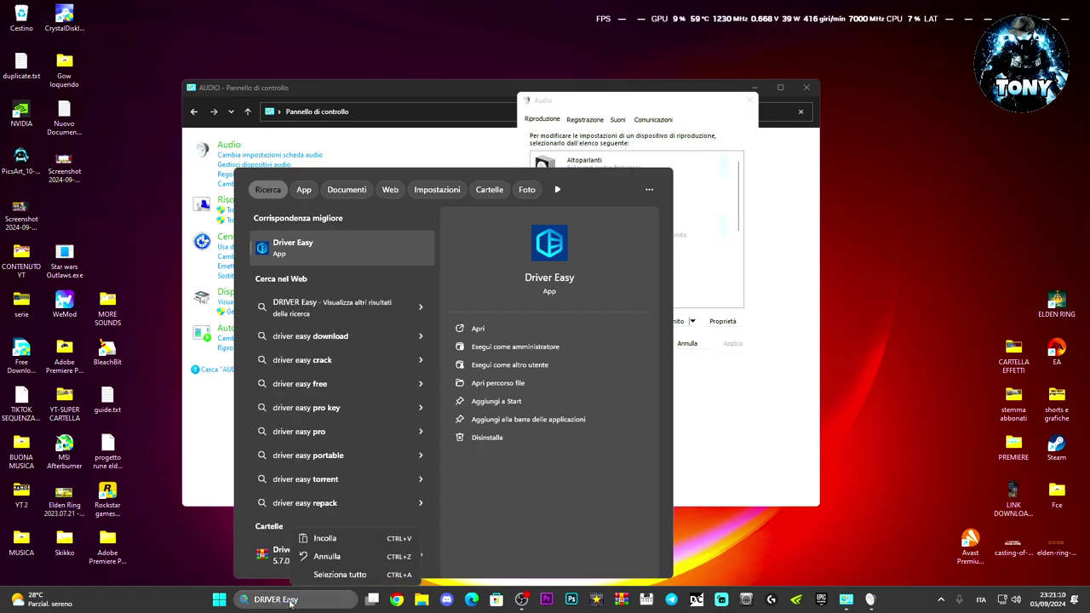
left_click(290, 600)
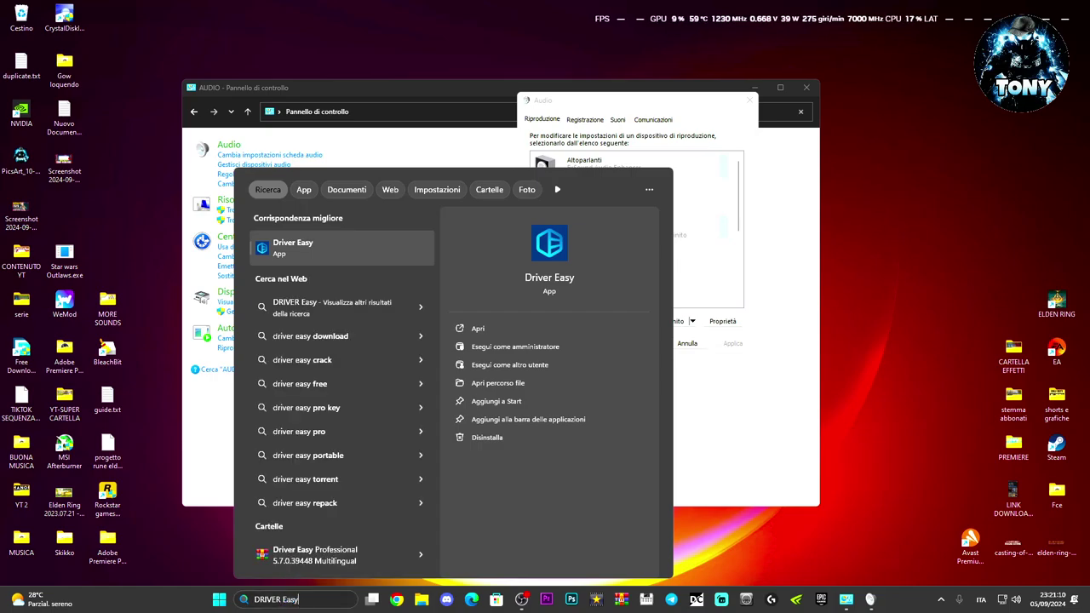
left_click(295, 245)
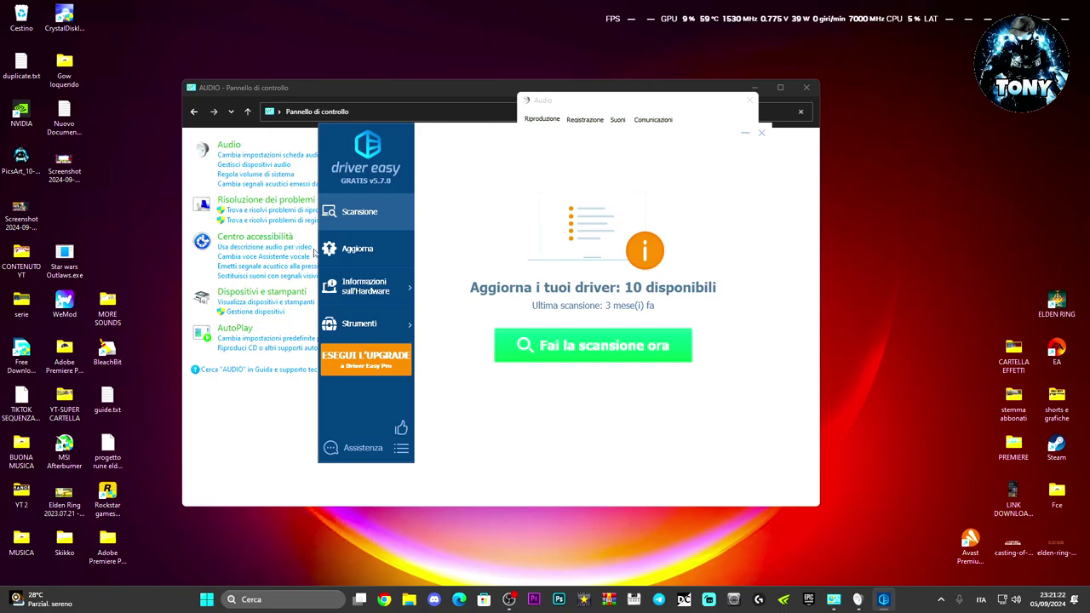
left_click(369, 248)
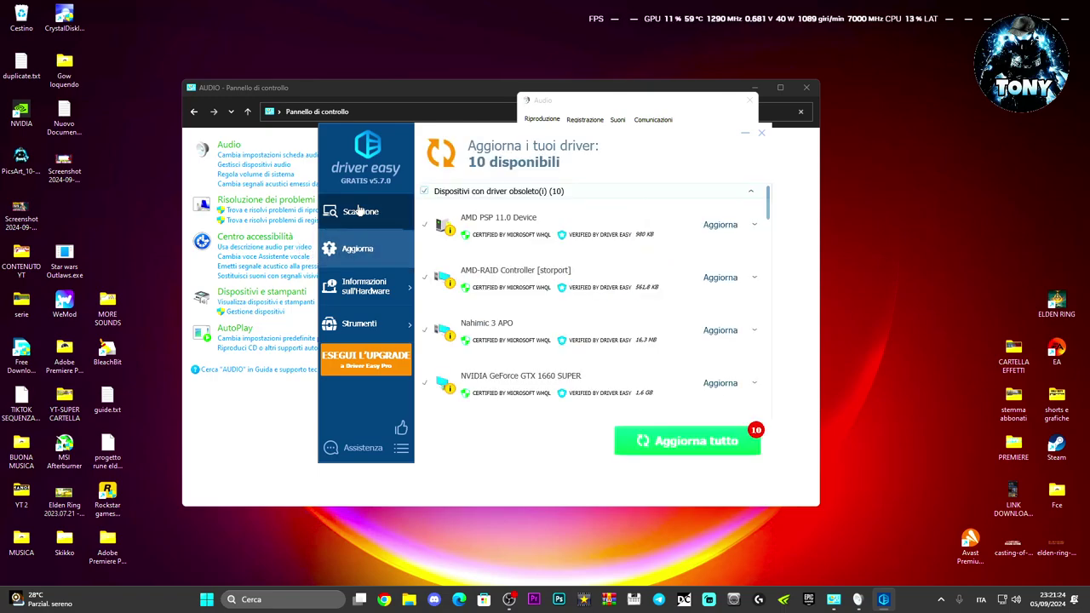
Step: Start the Realtek High Definition Audio update, choosing Crea manualmente for the restore point and Installa manualmente for the driver
scroll(565, 292, "down", 4)
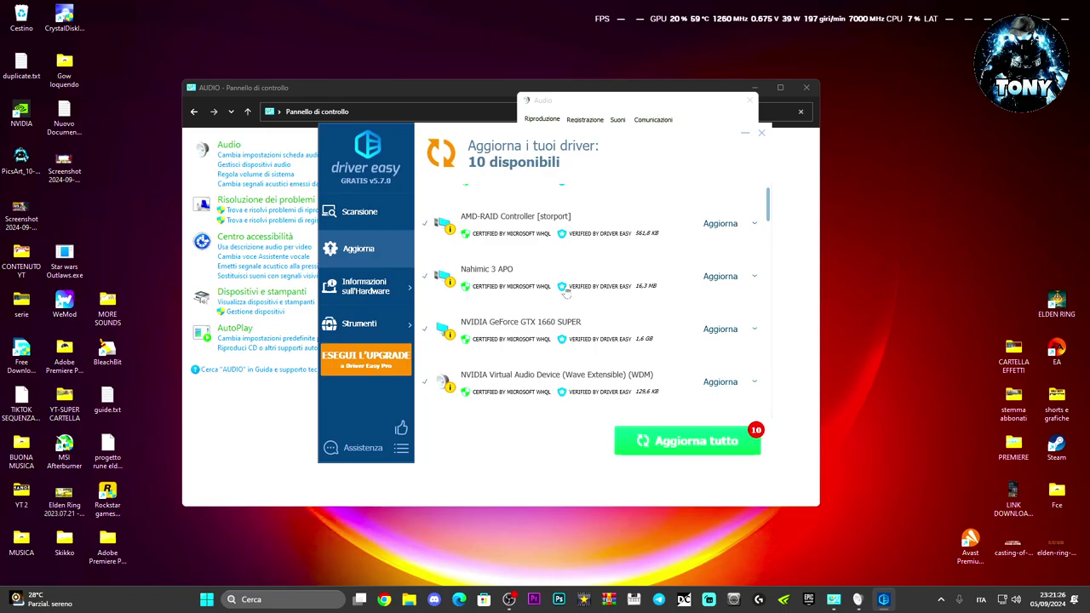
scroll(566, 292, "down", 3)
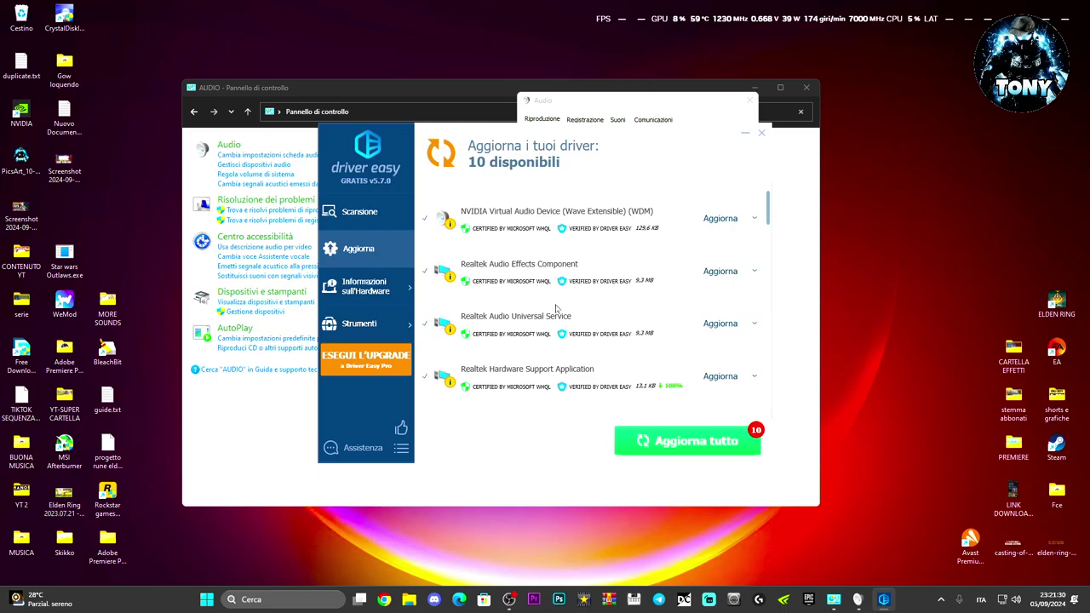
scroll(555, 308, "down", 1)
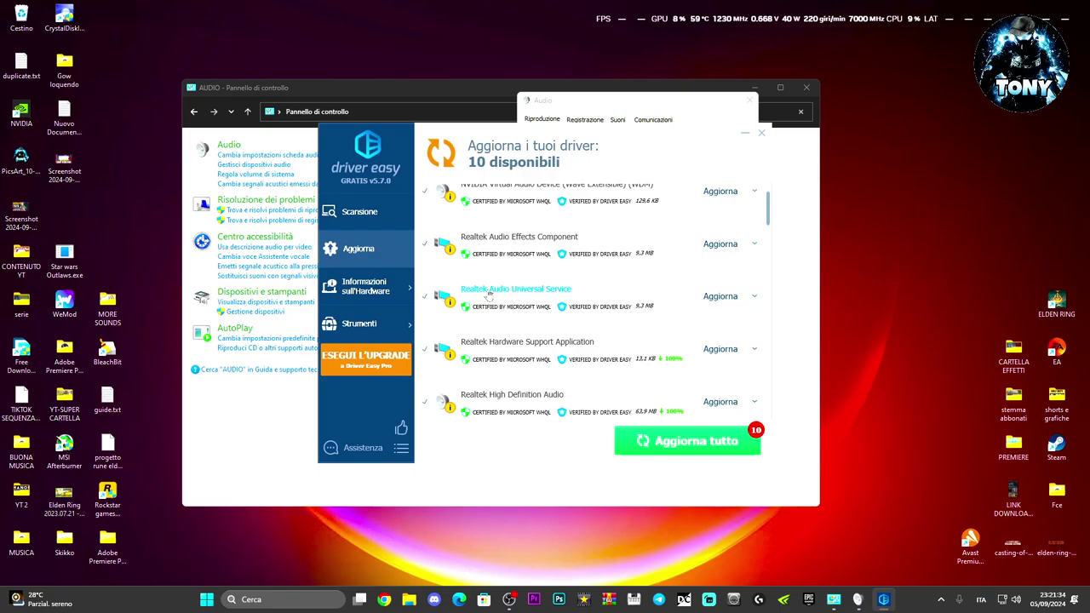
scroll(485, 298, "down", 2)
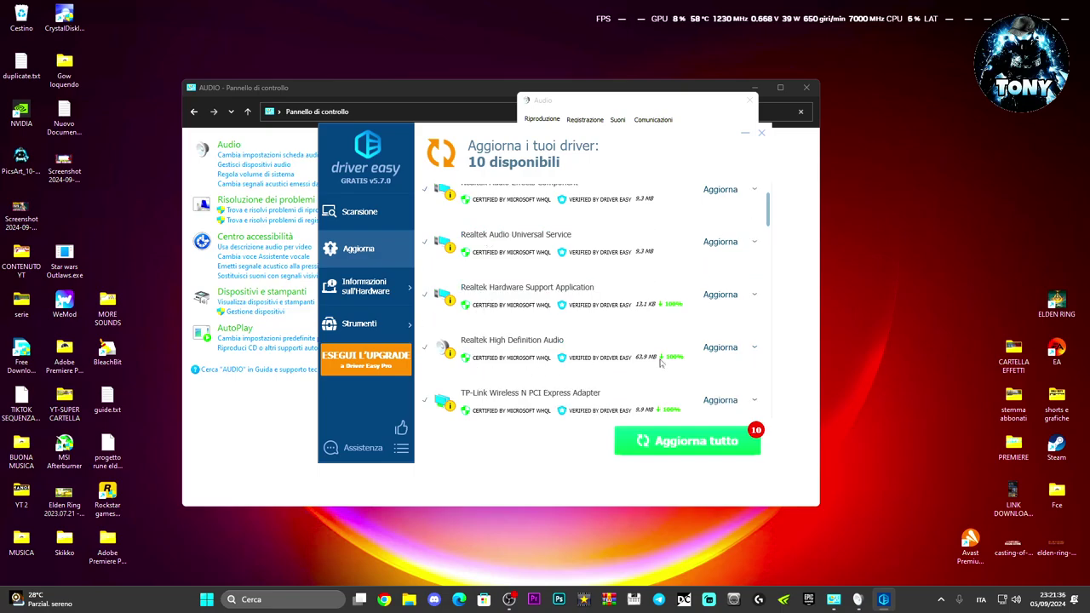
left_click(720, 347)
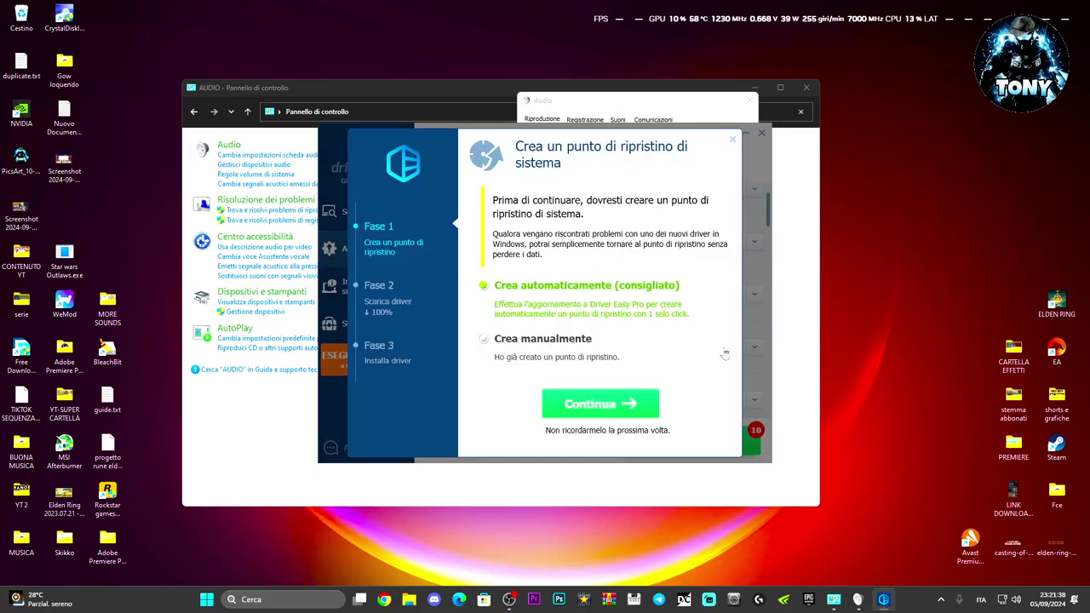
left_click(482, 340)
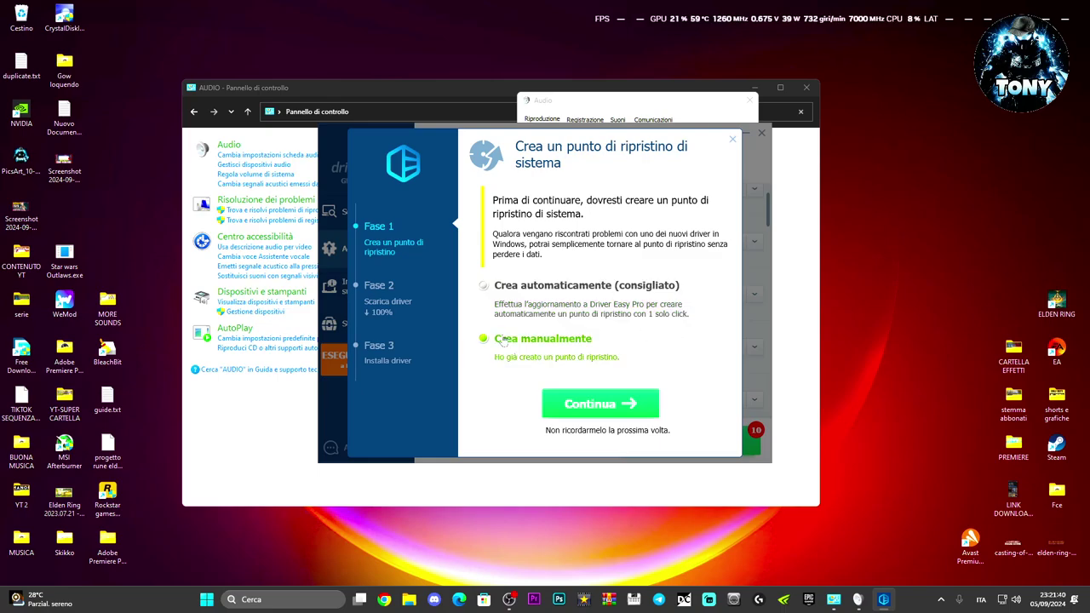
left_click(589, 404)
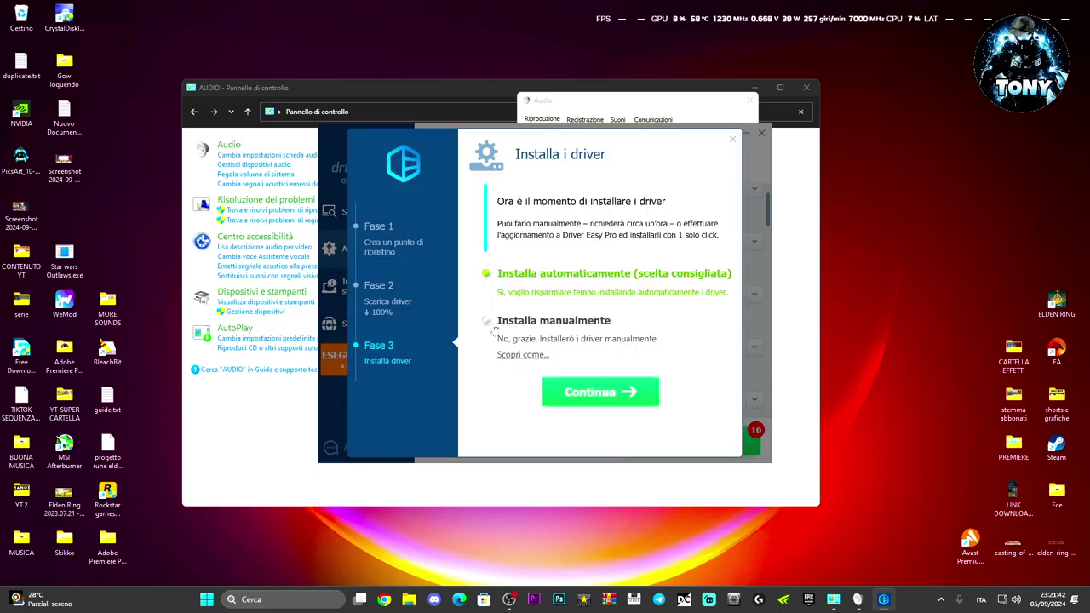
left_click(486, 321)
left_click(599, 392)
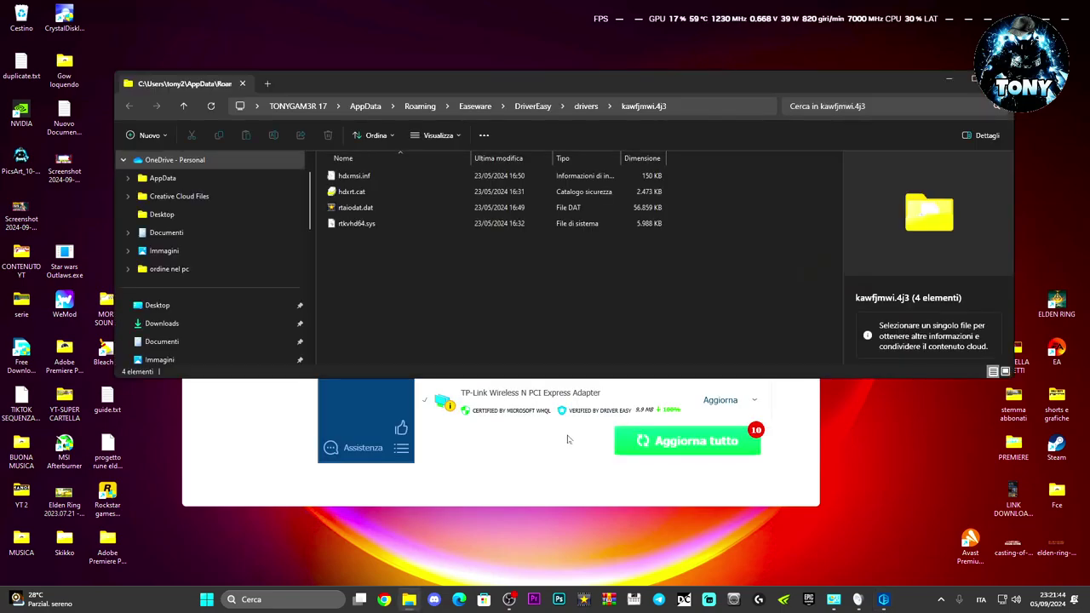
Step: Copy the full path of the kawfjmwi.4j3 driver folder
left_click(686, 106)
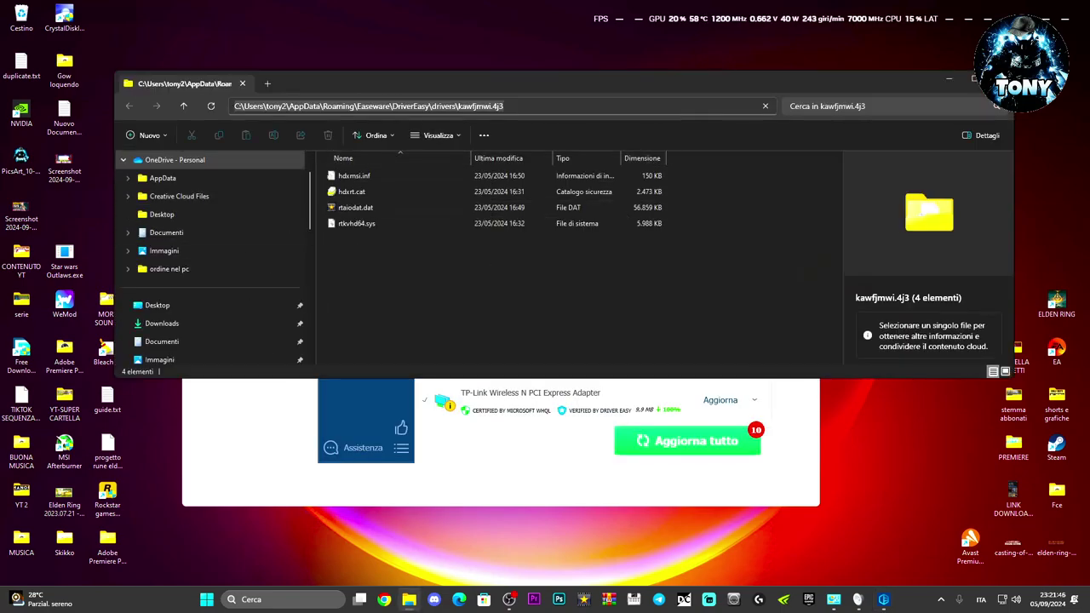
right_click(461, 107)
left_click(486, 144)
Step: Open Gestione dispositivi beside the driver folder and expand the Input e output audio category
right_click(206, 598)
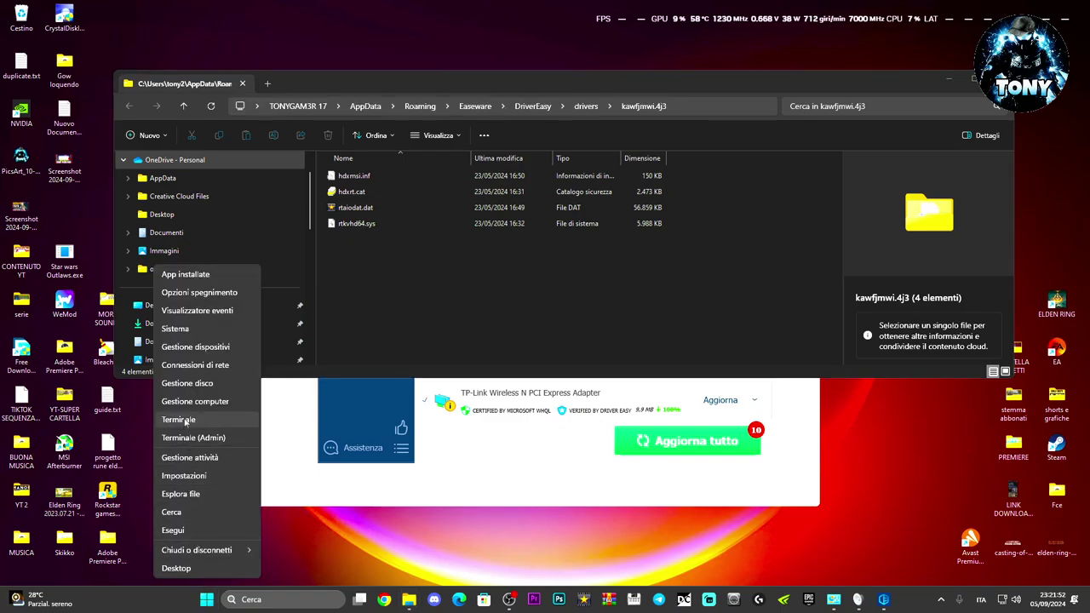
left_click(185, 346)
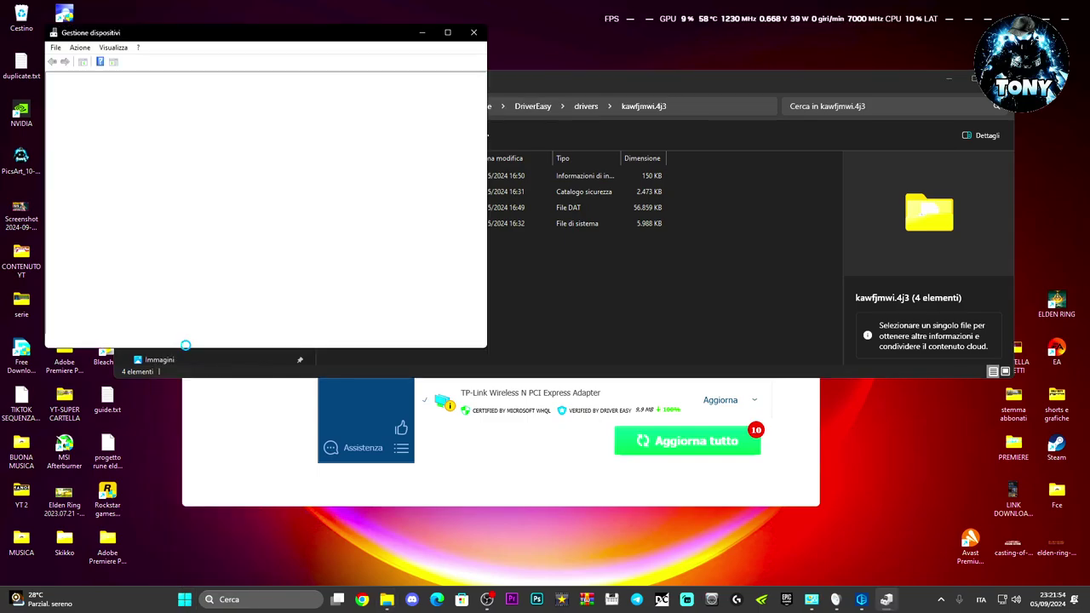
left_click_drag(211, 37, 917, 93)
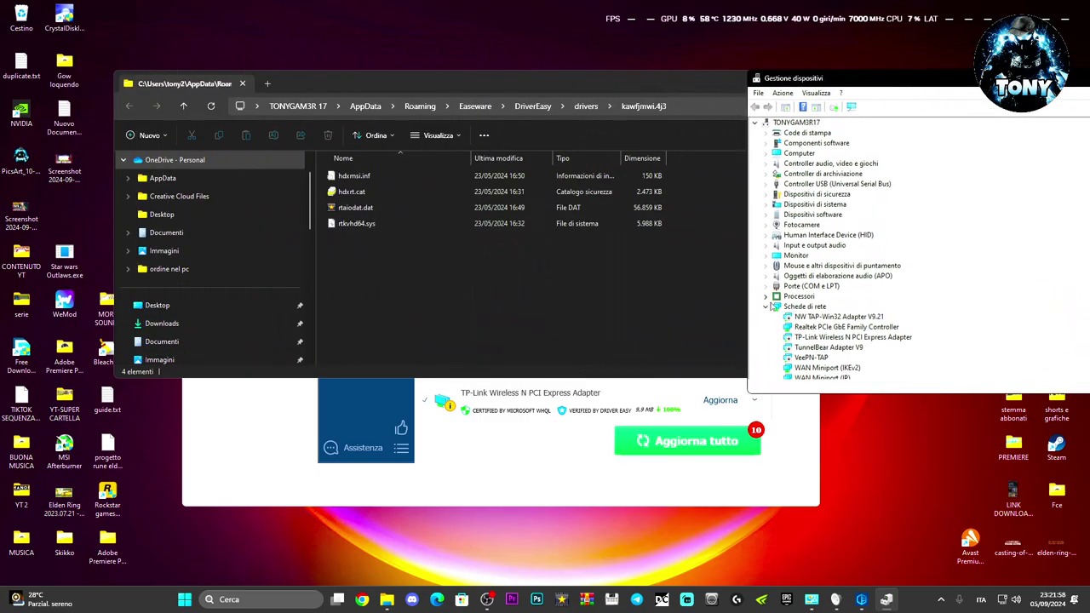
left_click(767, 306)
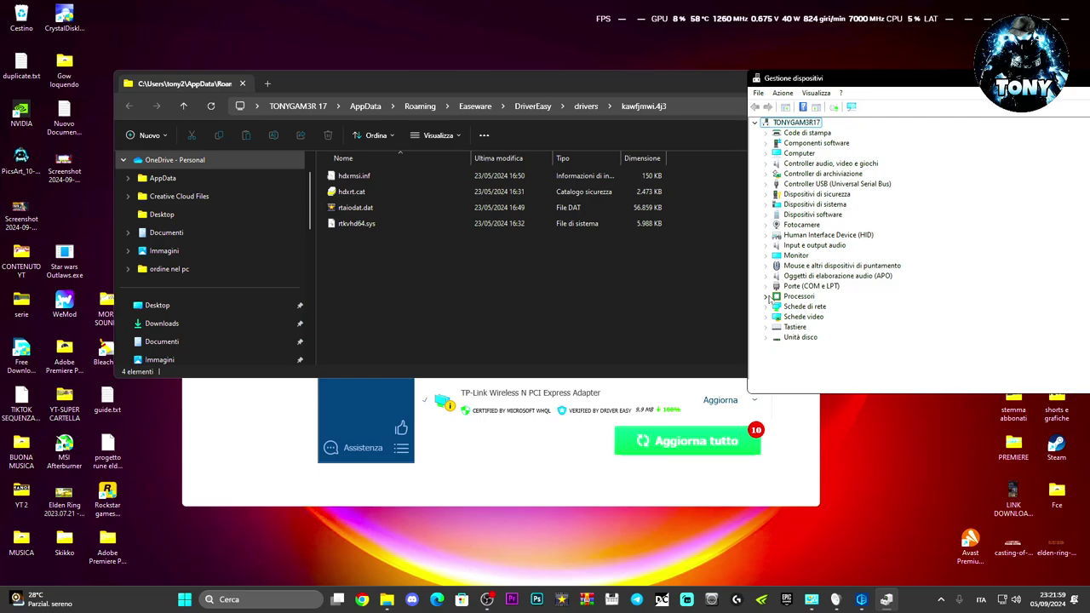
left_click(766, 246)
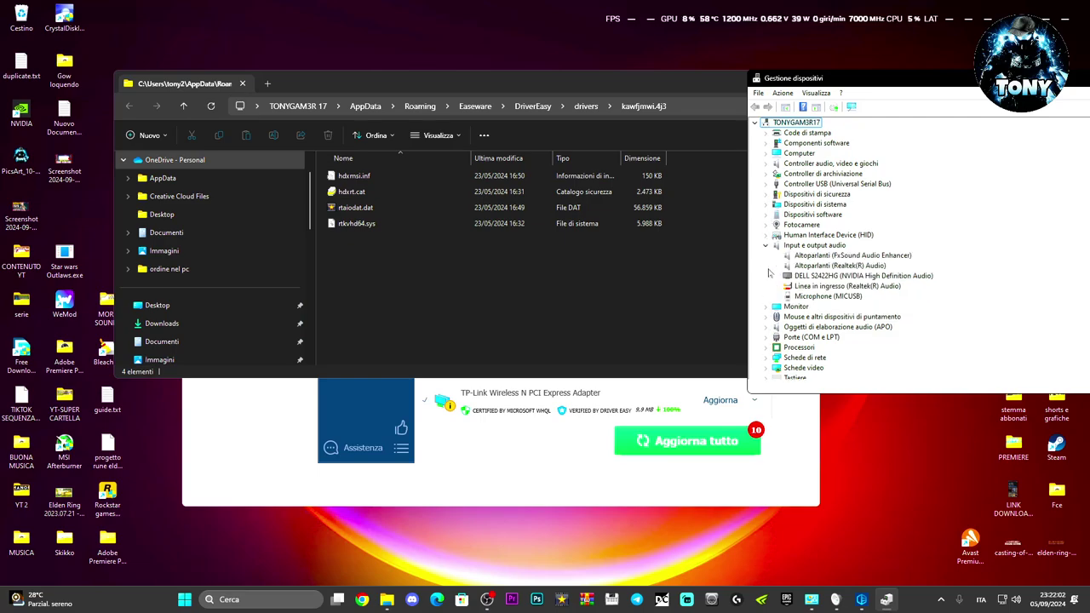
Step: Start a driver update for Altoparlanti (Realtek(R) Audio), choosing to look for drivers in a location on the computer
left_click(816, 266)
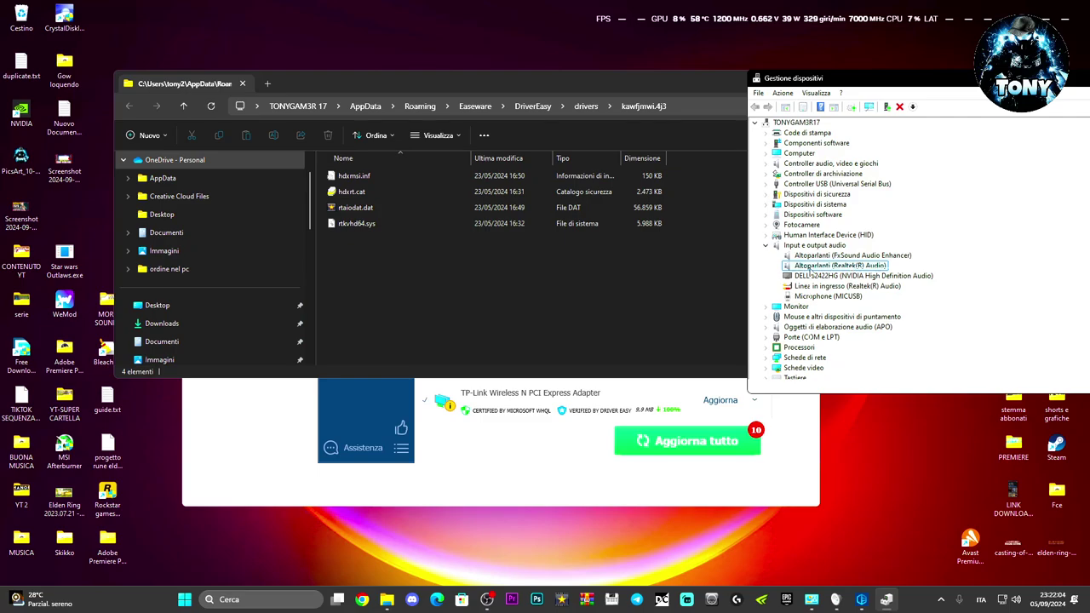
right_click(798, 270)
left_click(828, 279)
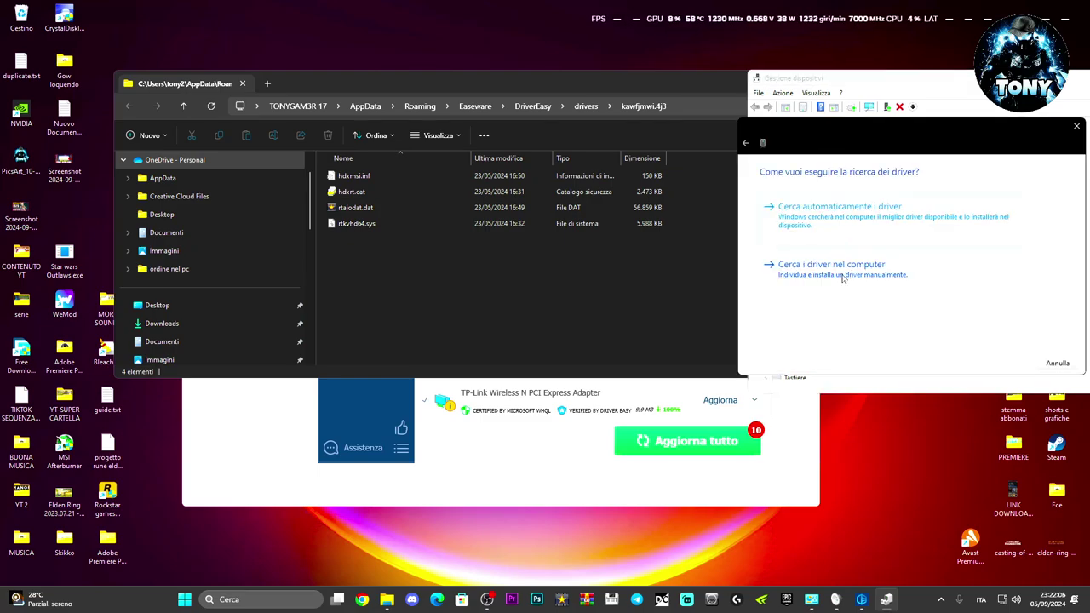
left_click(842, 277)
left_click(838, 293)
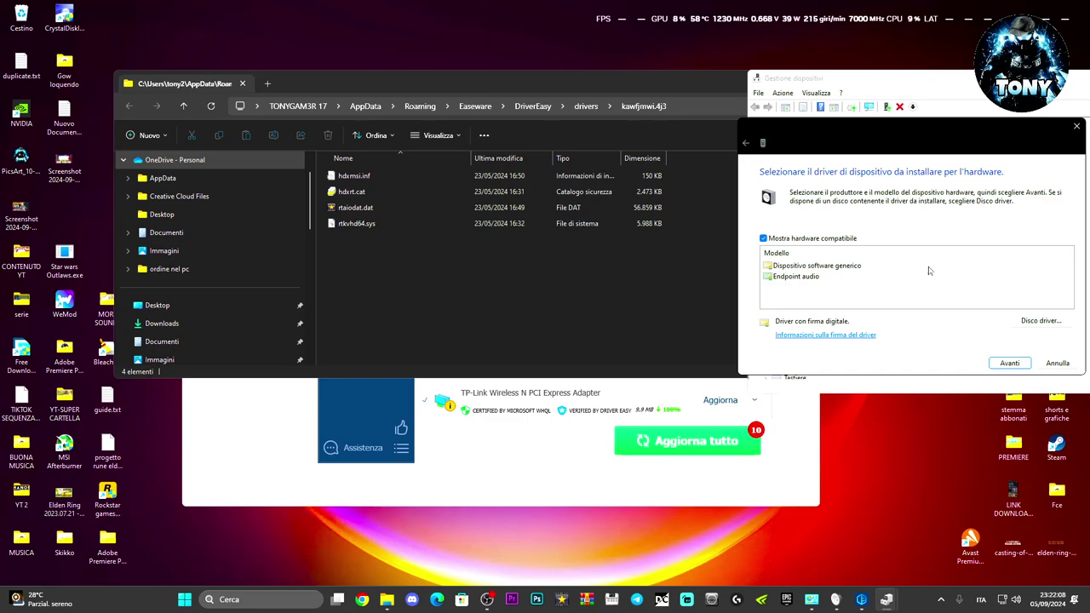
left_click(746, 143)
Step: Clear the folder path from the driver search location
key("ctrl+v")
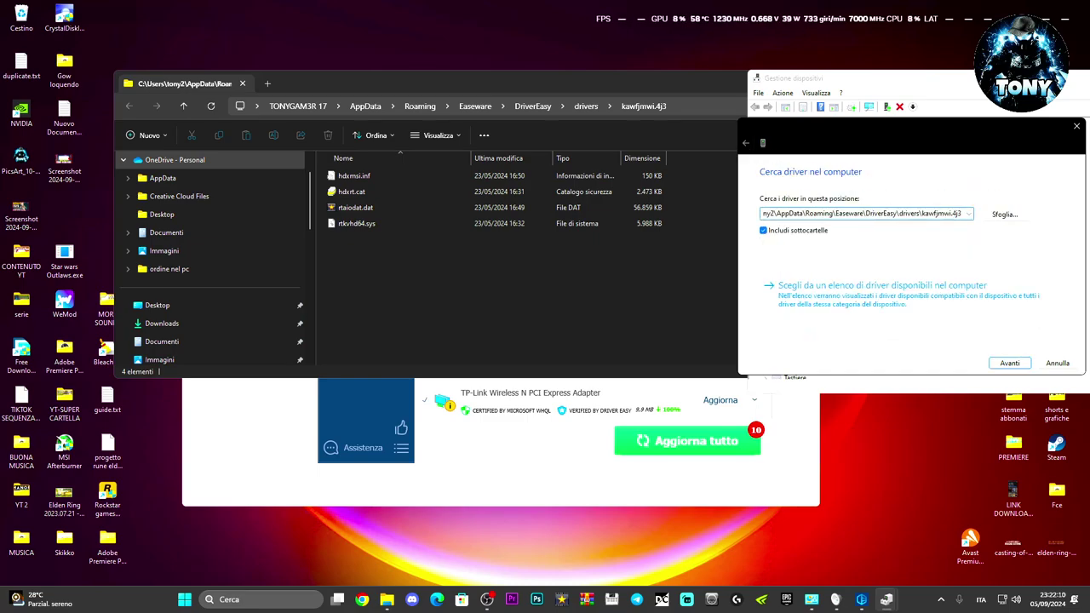
key("BackSpace")
key("BackSpace")
key("BackSpace")
key("BackSpace")
key("BackSpace")
key("BackSpace")
key("BackSpace")
key("BackSpace")
key("BackSpace")
key("BackSpace")
key("BackSpace")
key("BackSpace")
key("BackSpace")
key("BackSpace")
key("BackSpace")
key("BackSpace")
key("BackSpace")
key("BackSpace")
key("BackSpace")
key("BackSpace")
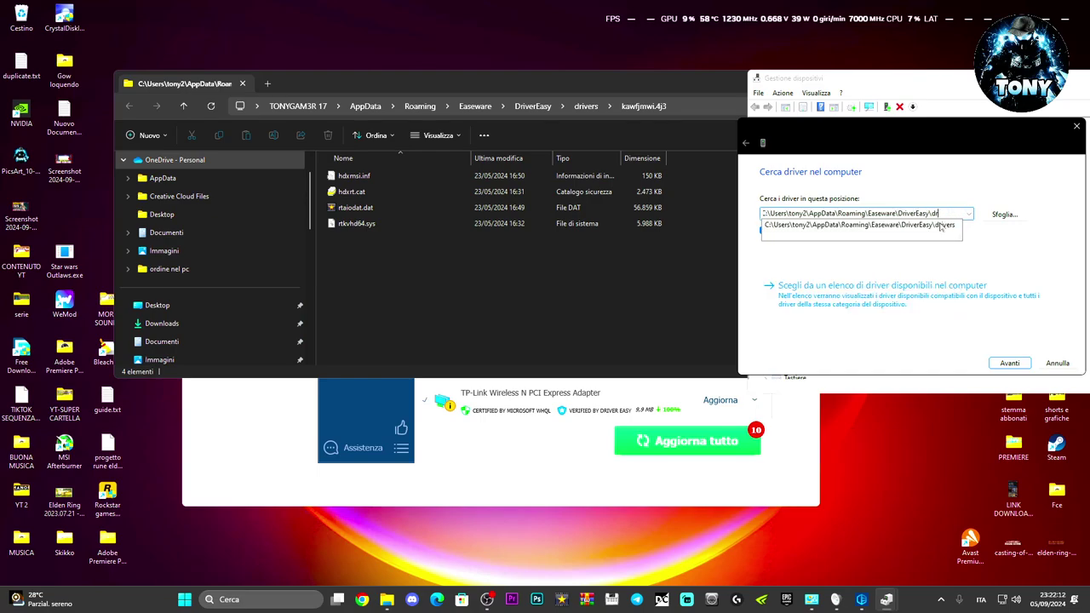
key("BackSpace")
key("BackSpace")
key("BackSpace")
key("BackSpace")
key("BackSpace")
key("BackSpace")
key("BackSpace")
key("BackSpace")
key("BackSpace")
key("BackSpace")
key("BackSpace")
key("BackSpace")
key("BackSpace")
key("BackSpace")
key("BackSpace")
key("BackSpace")
key("BackSpace")
key("BackSpace")
key("BackSpace")
key("BackSpace")
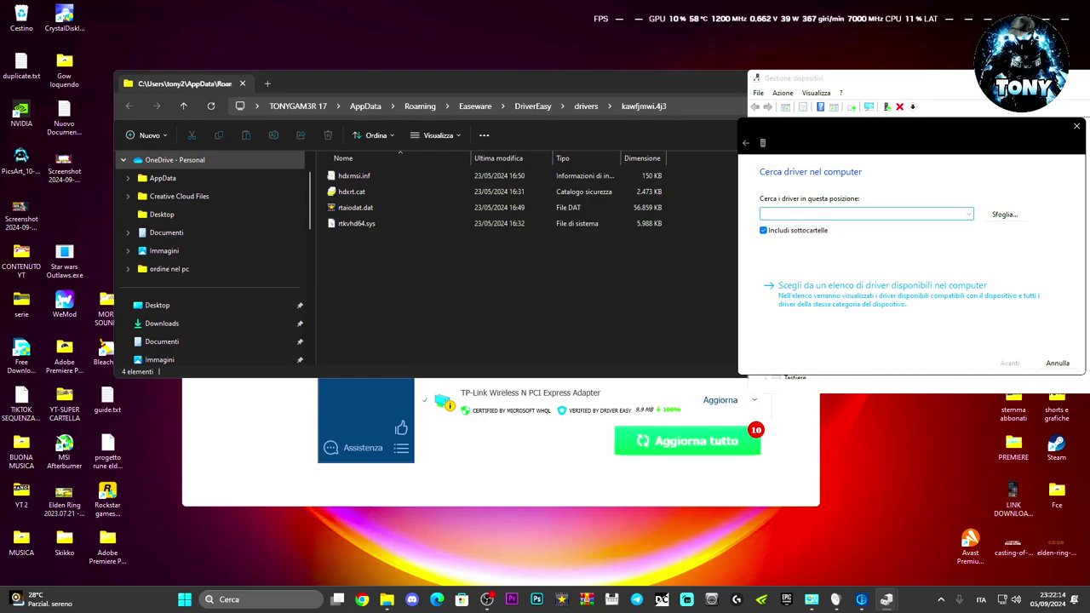
Step: Copy the kawfjmwi.4j3 folder path again, enter it as the driver search location including subfolders, and run the driver search
left_click_drag(861, 143, 761, 176)
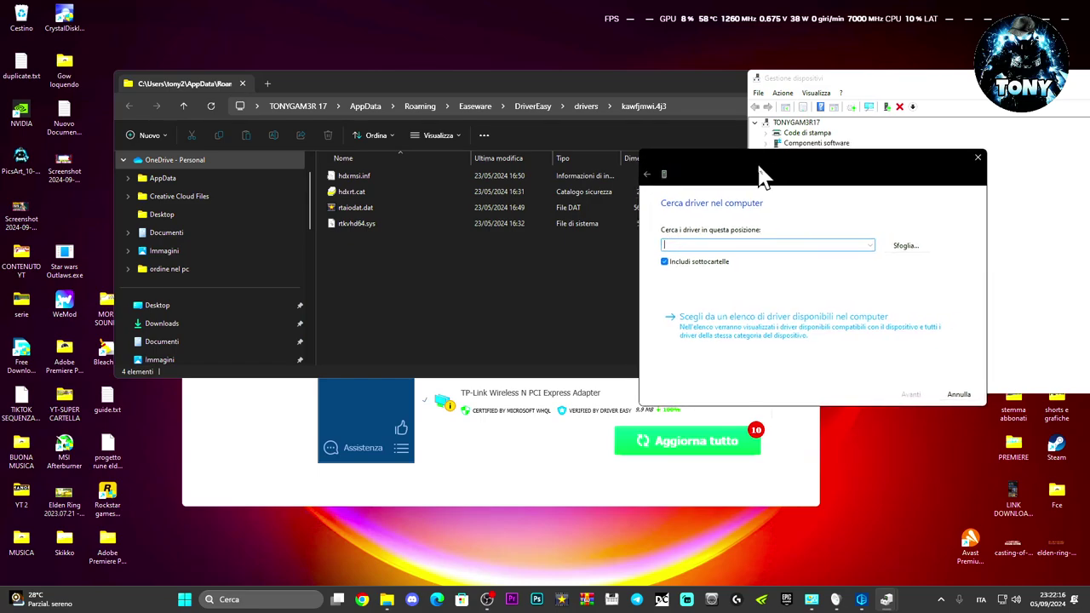
left_click_drag(505, 78, 341, 84)
left_click(522, 107)
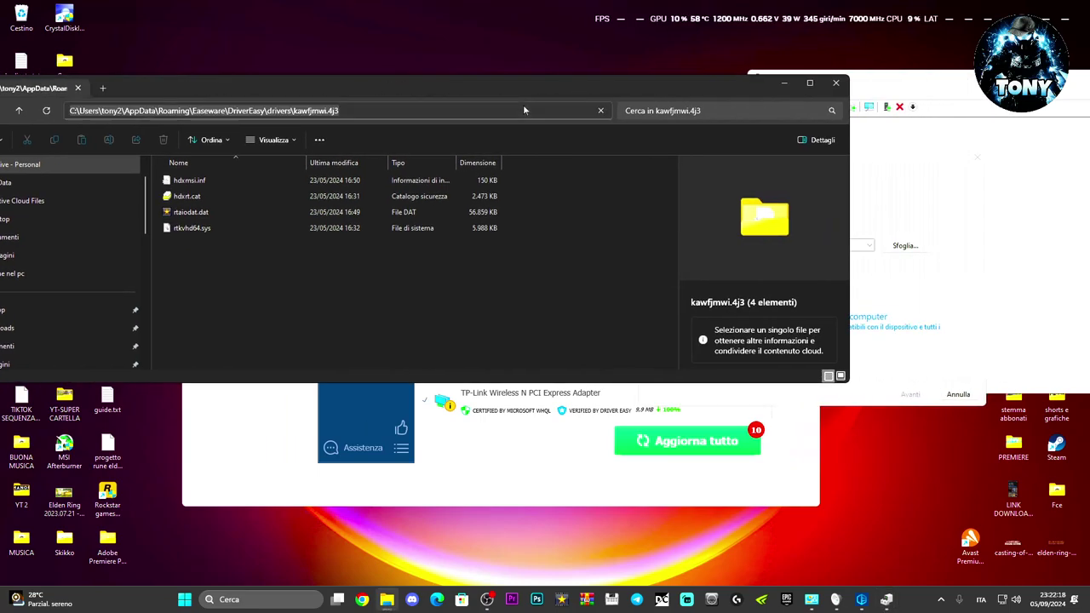
right_click(295, 113)
left_click(321, 143)
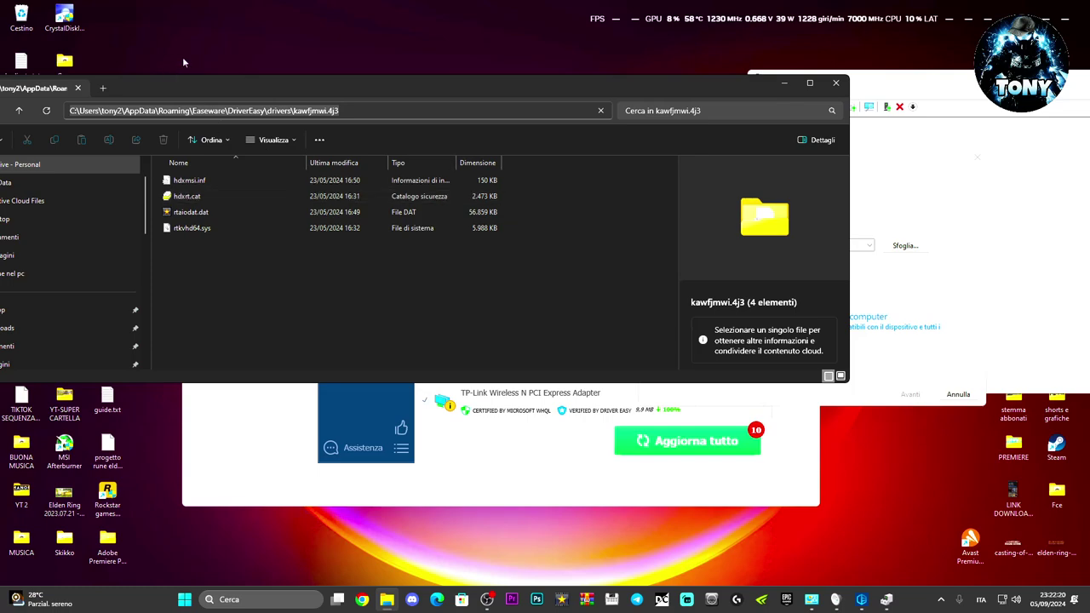
left_click(882, 182)
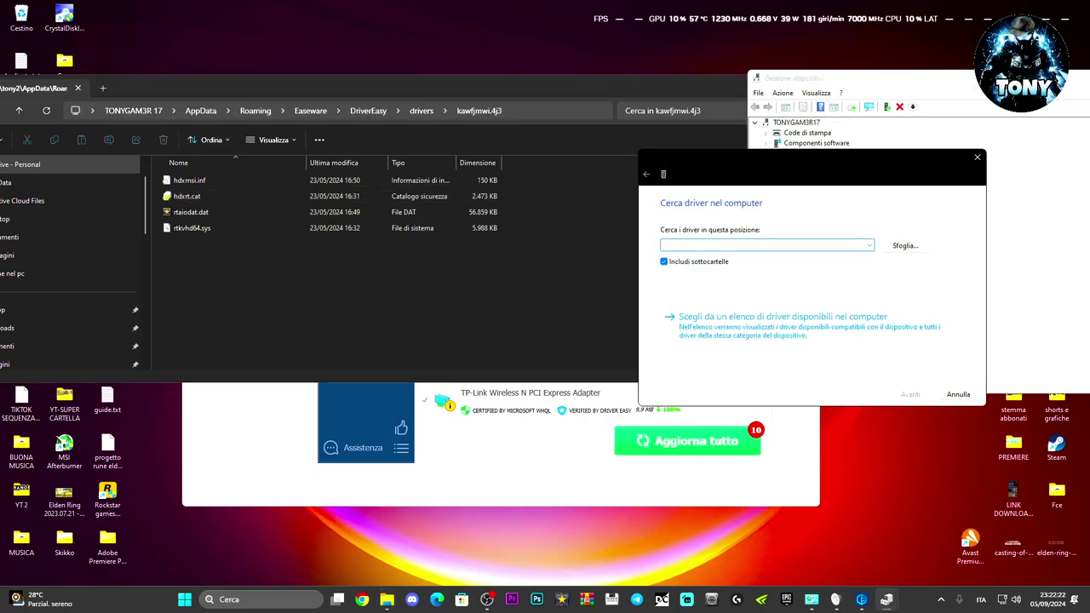
key("ctrl+v")
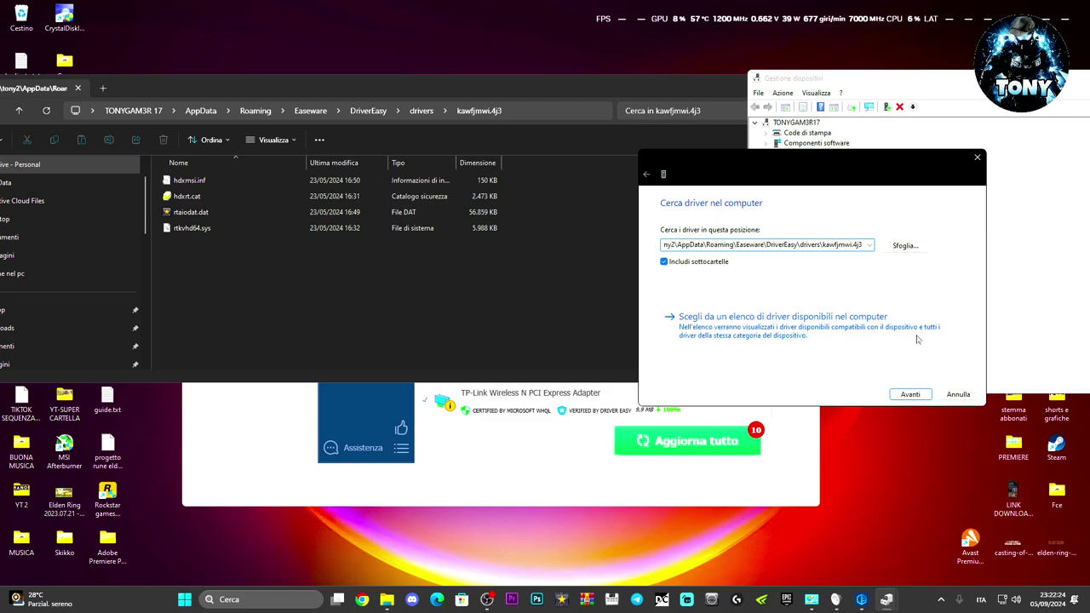
left_click(909, 394)
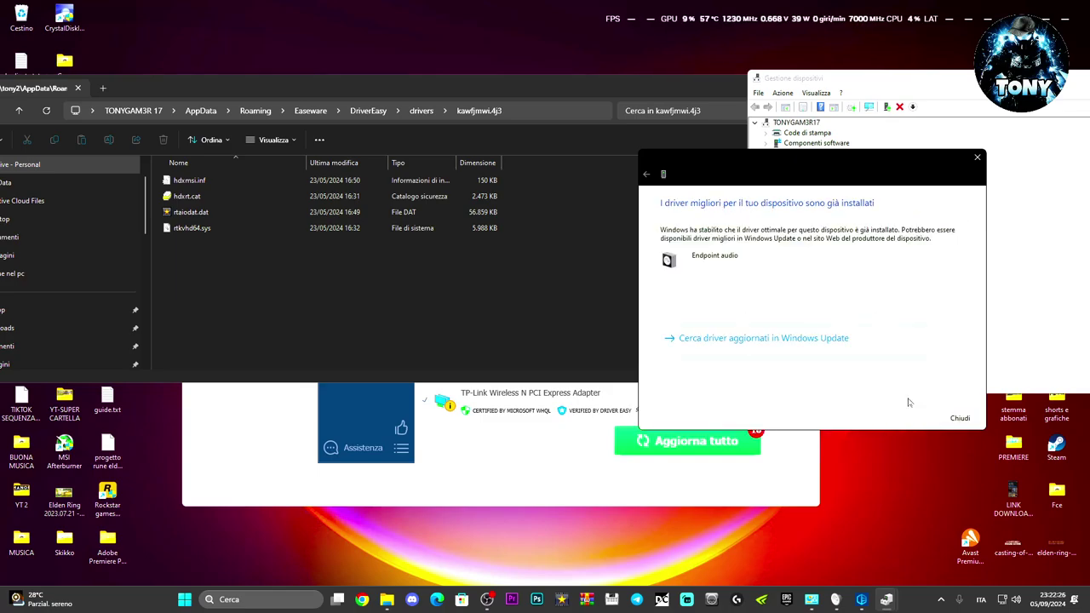
left_click(959, 418)
Step: Close the driver folder, Gestione dispositivi, Driver Easy and Pannello di controllo windows
left_click(839, 85)
left_click_drag(851, 85, 335, 98)
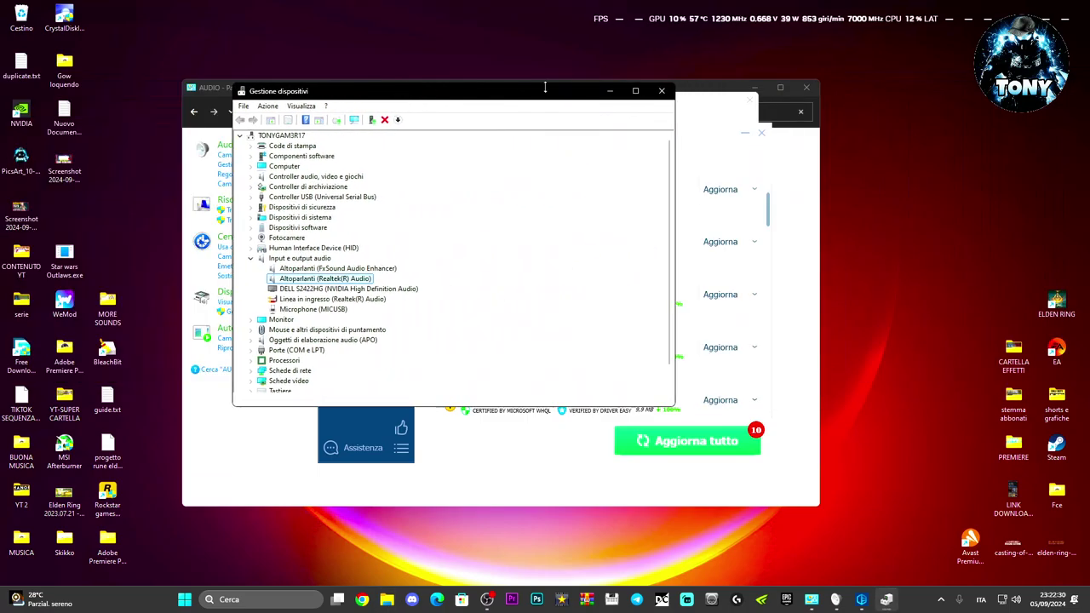
left_click(662, 91)
left_click(750, 102)
left_click(750, 100)
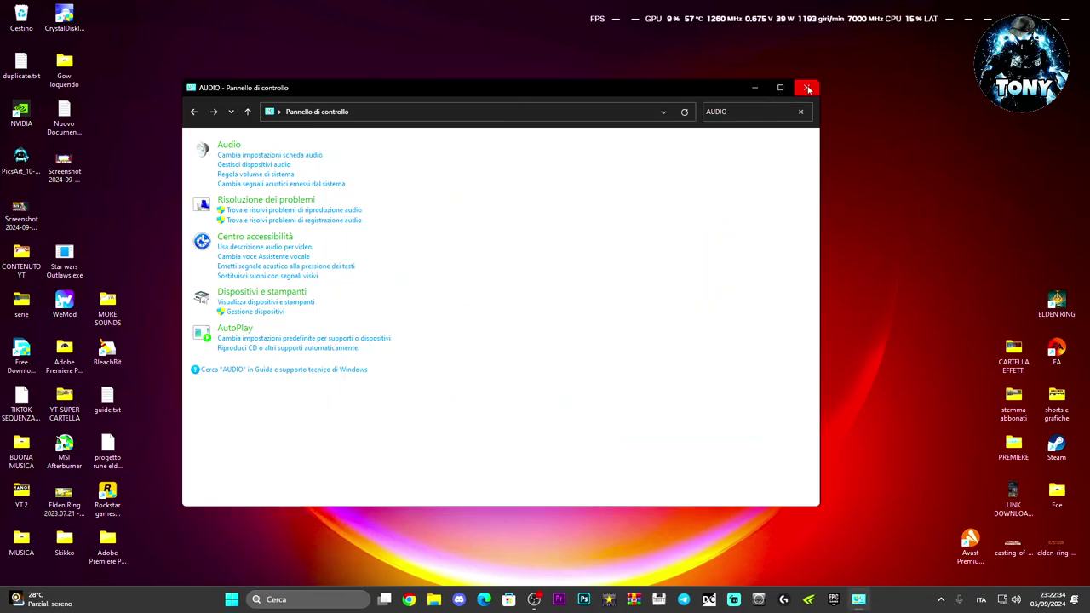
left_click(805, 87)
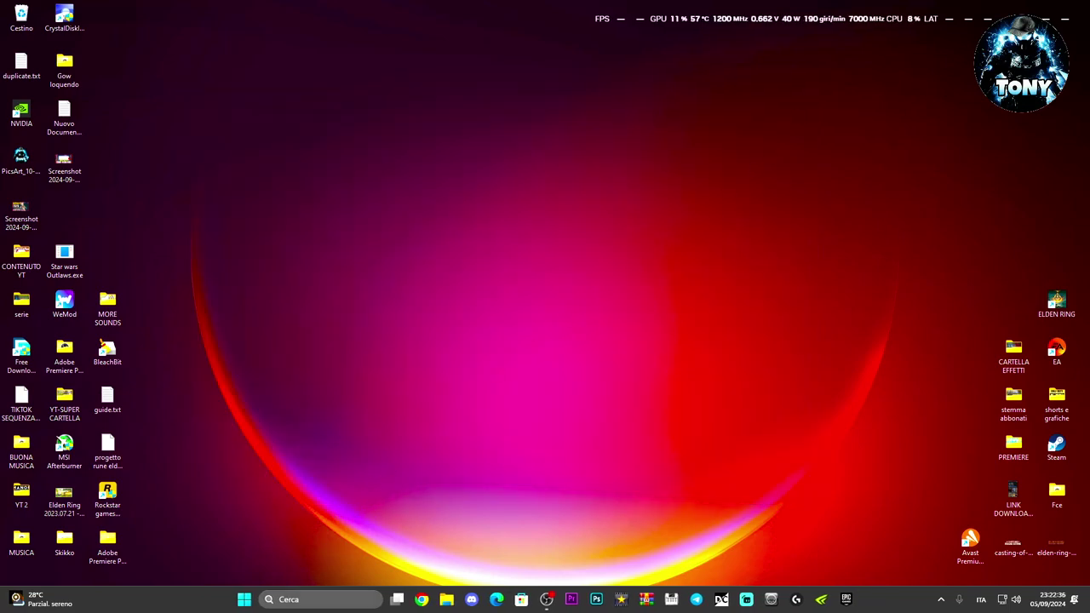
Step: Search Windows for RISOLUZIONE, open Impostazioni risoluzione problemi and show Altri strumenti di risoluzione dei problemi
left_click(326, 600)
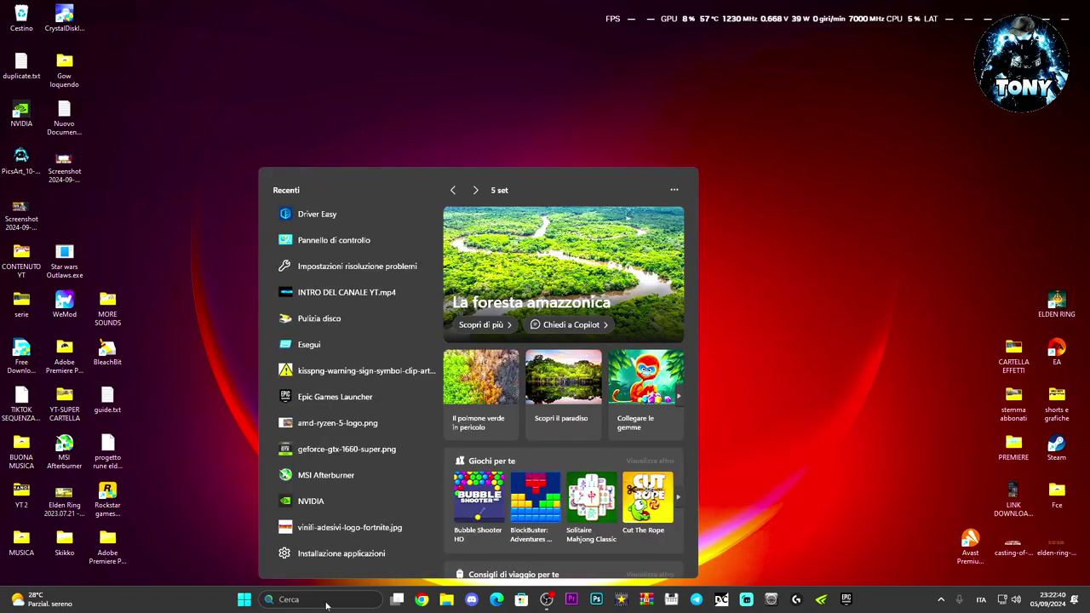
type("RIOSL")
key("BackSpace")
key("BackSpace")
key("BackSpace")
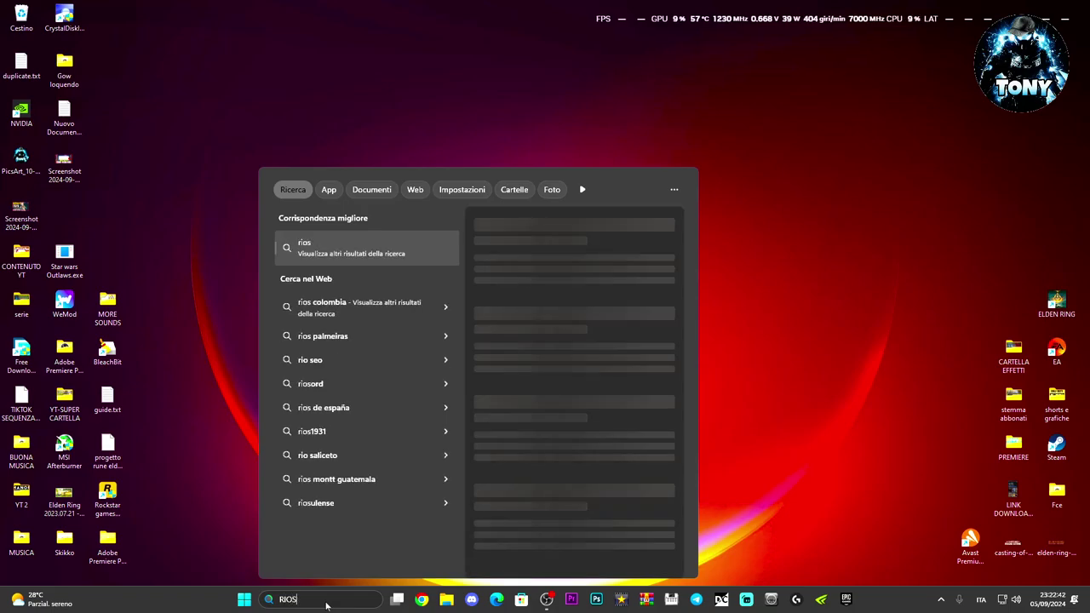
type("SOLUZIONE")
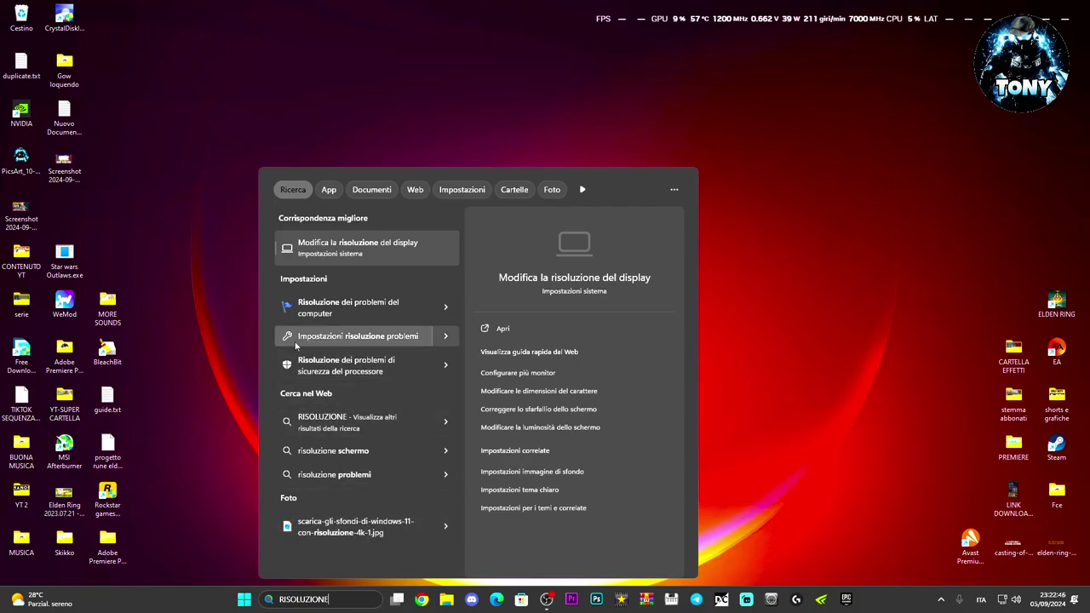
left_click(349, 337)
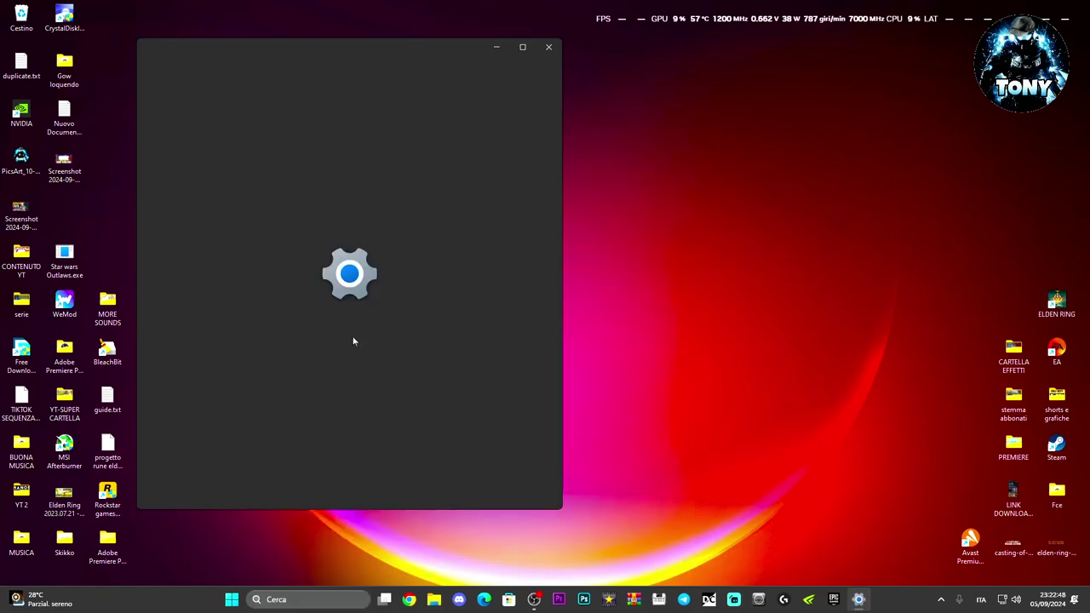
left_click(289, 294)
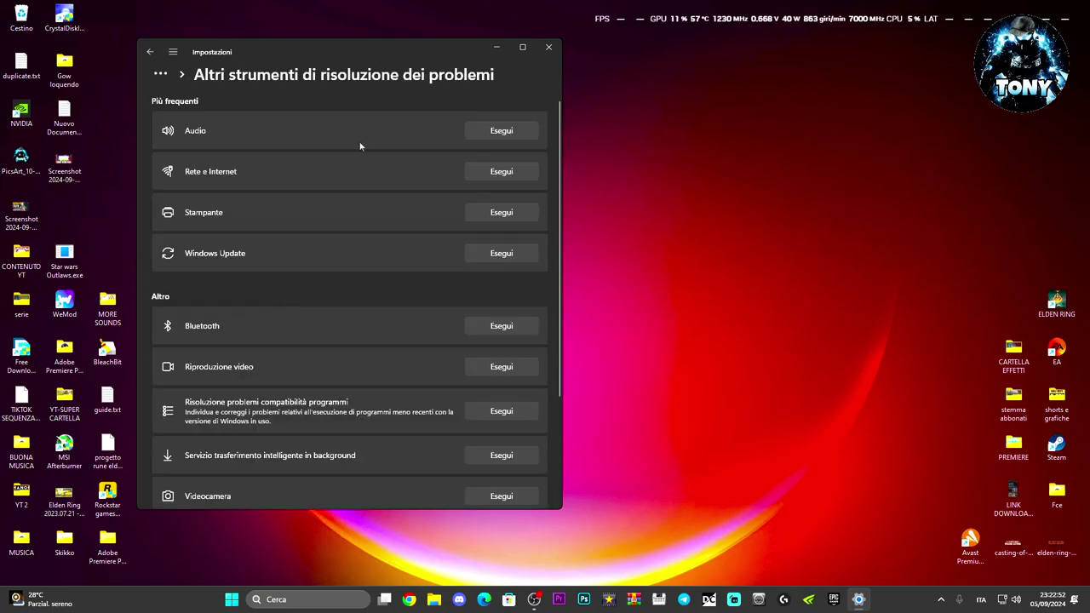
Step: Run the Audio troubleshooter and consent to the automatic diagnostics with Sì
left_click(504, 136)
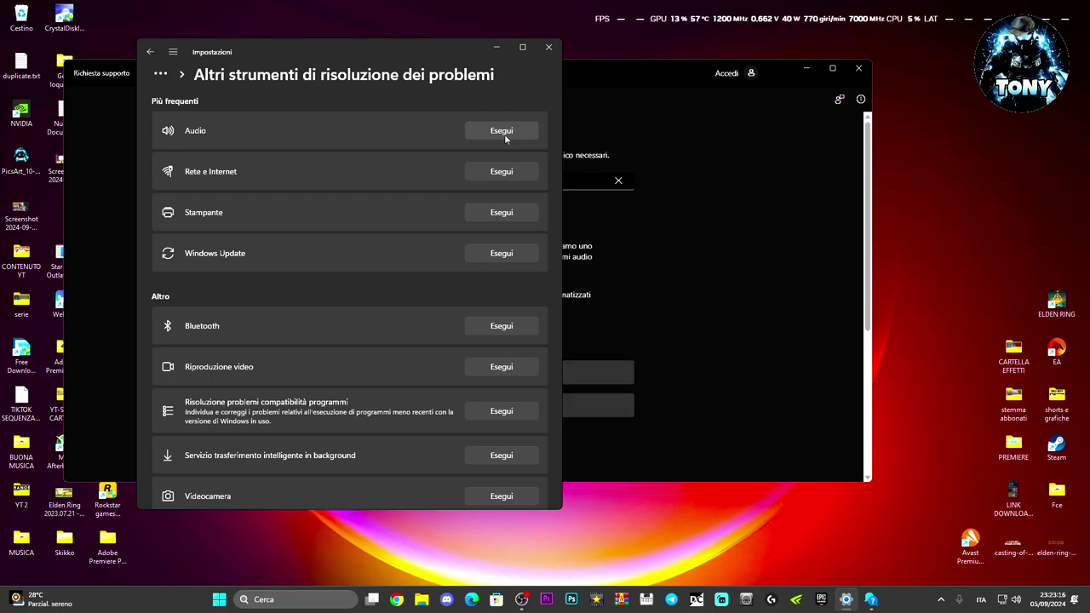
left_click(639, 71)
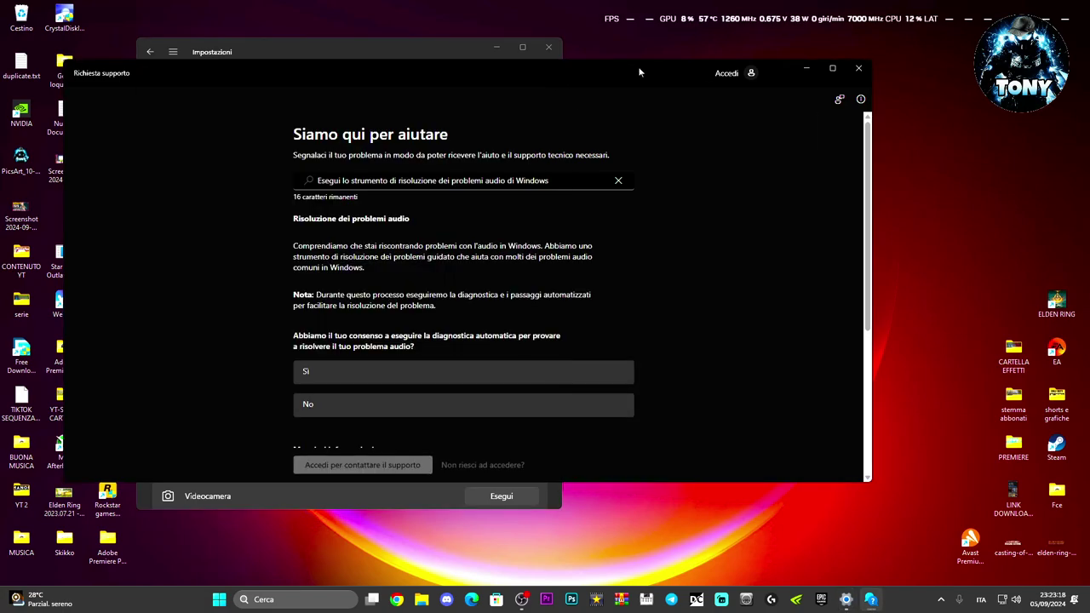
scroll(678, 351, "down", 2)
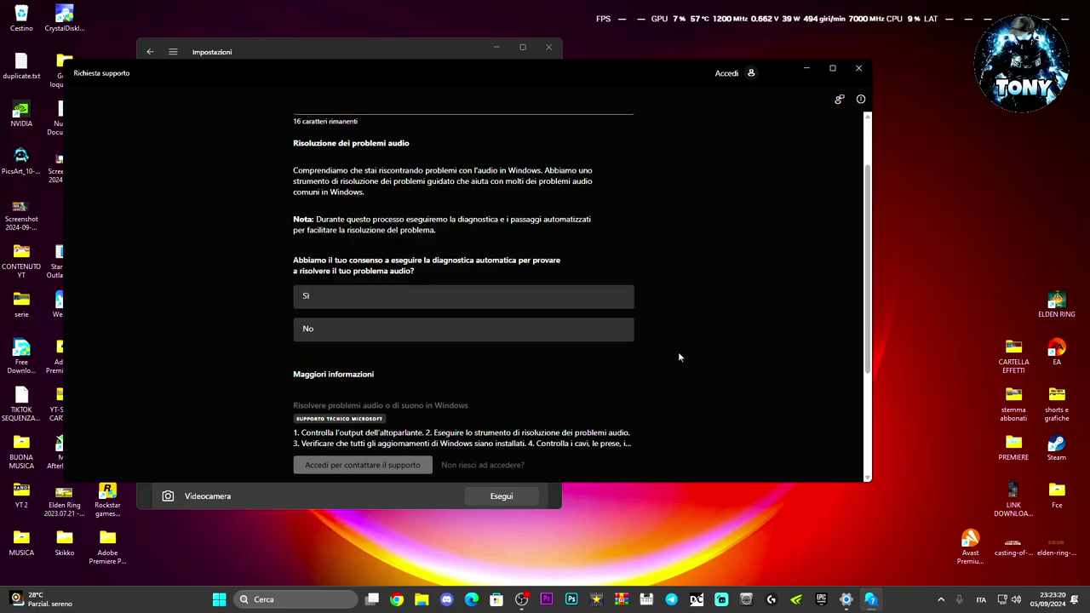
left_click(331, 301)
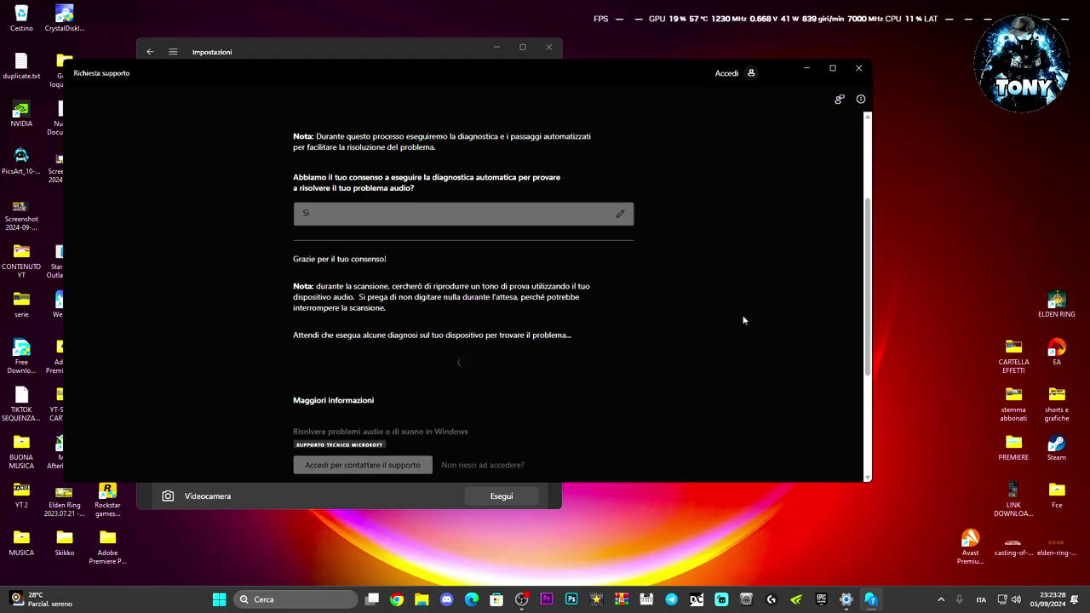
Step: Answer Sì to hearing the test beep, allow another scan with Sì, and continue the troubleshooter through its manual diagnostic scan
scroll(742, 320, "up", 1)
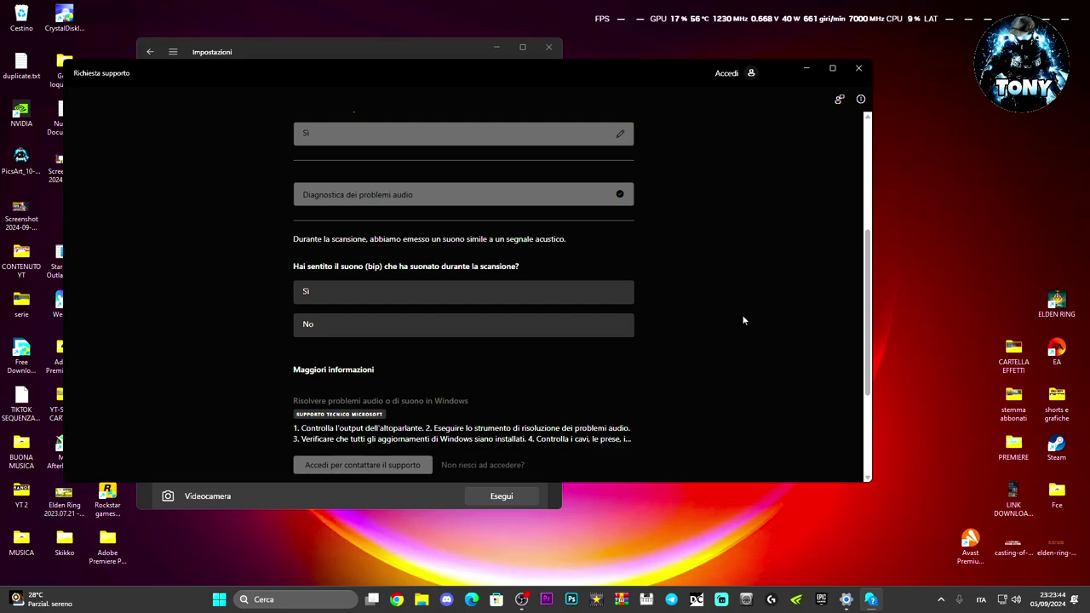
left_click(390, 296)
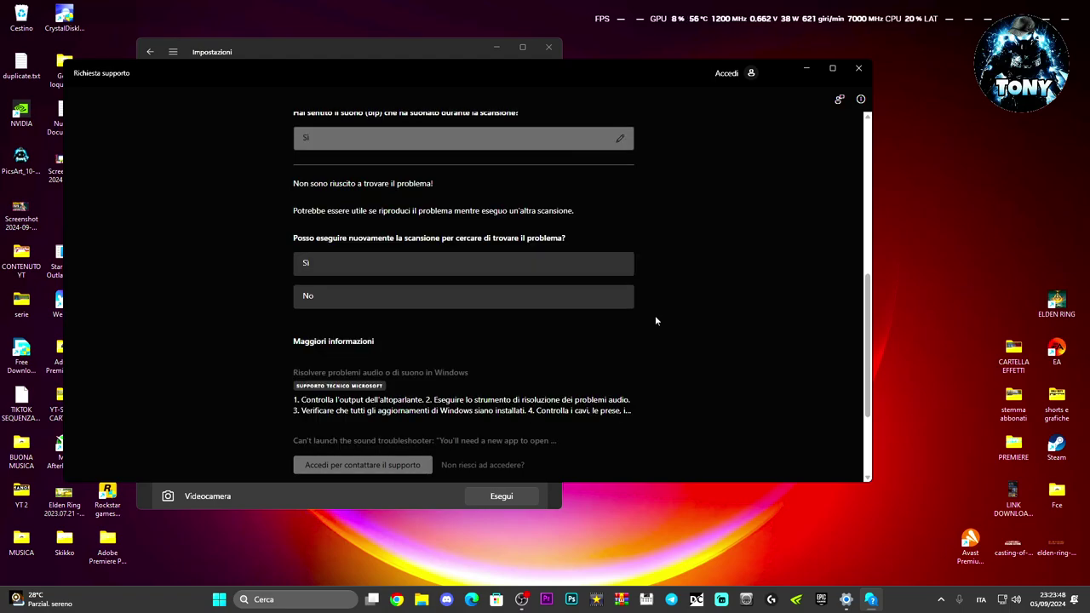
left_click(312, 271)
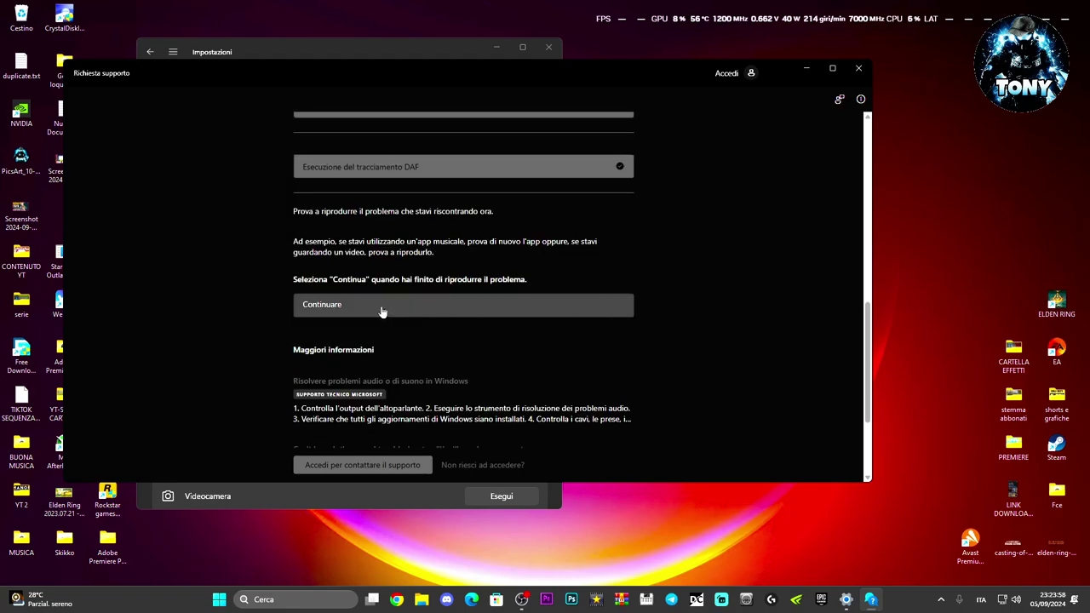
left_click(356, 313)
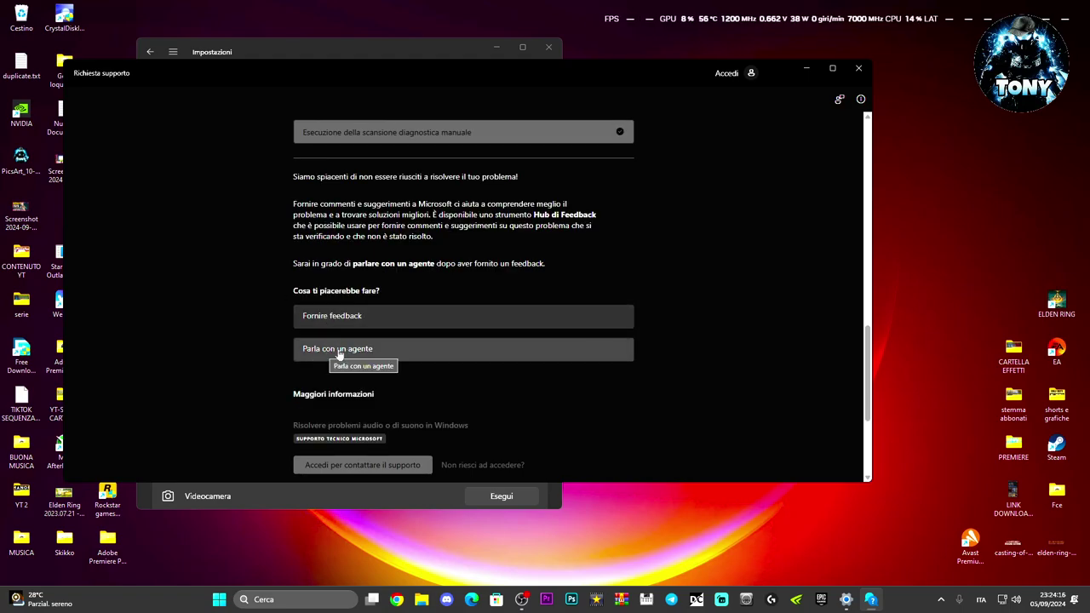
scroll(780, 344, "down", 3)
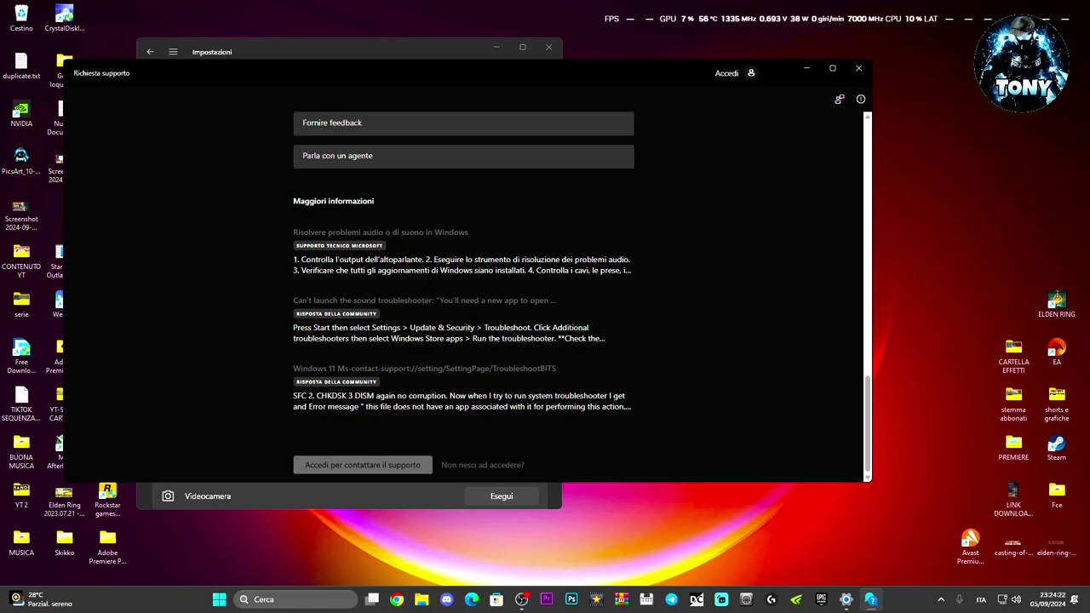
Step: Open the suggested community answer "Can't launch the sound troubleshooter" and examine its error screenshot, question details and replies
left_click_drag(536, 270, 575, 270)
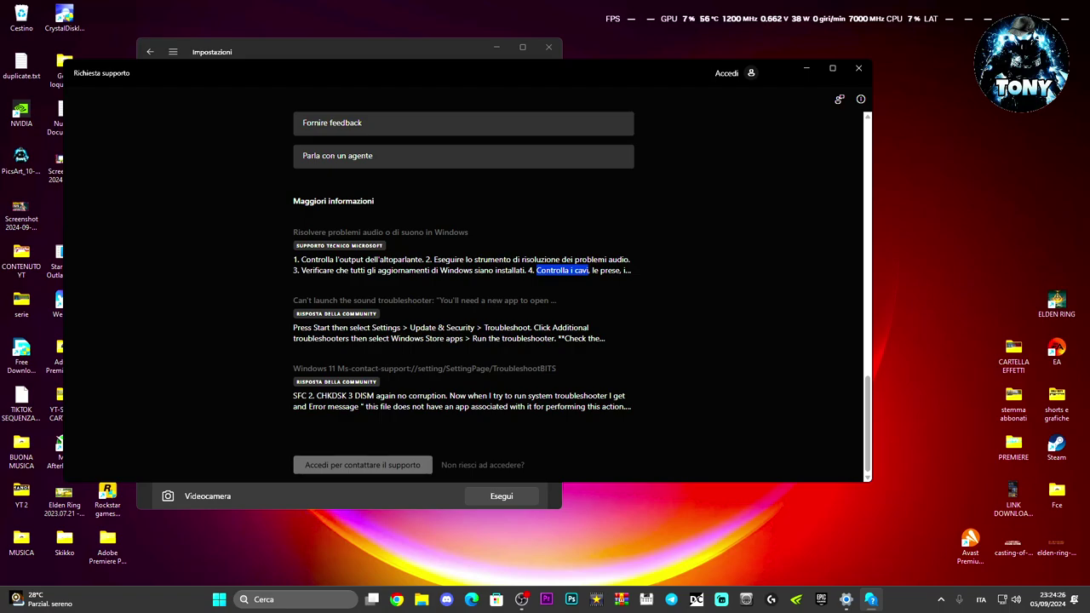
left_click(680, 309)
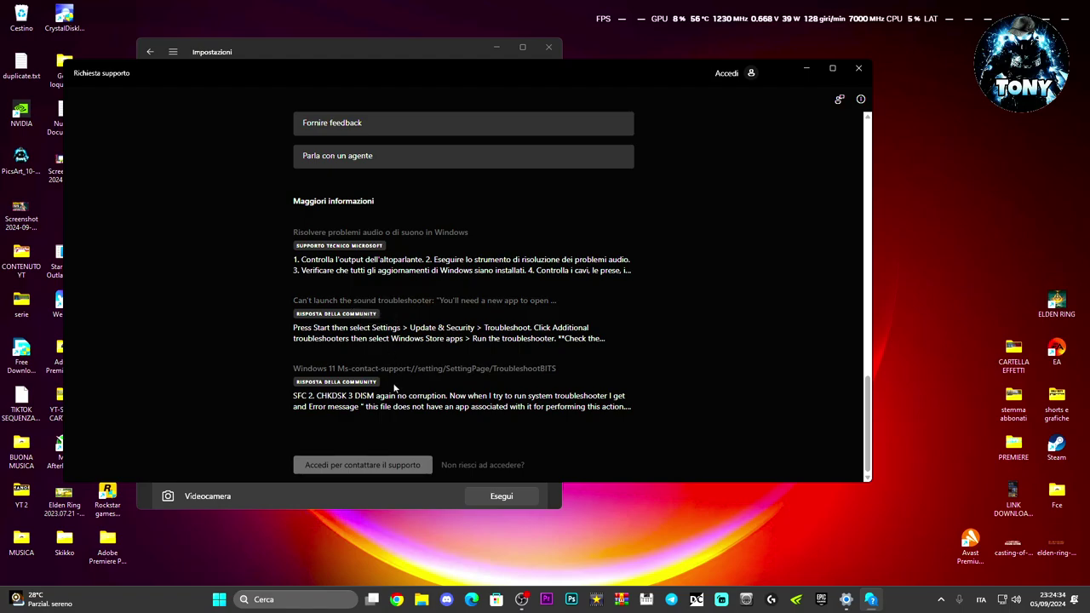
left_click(503, 302)
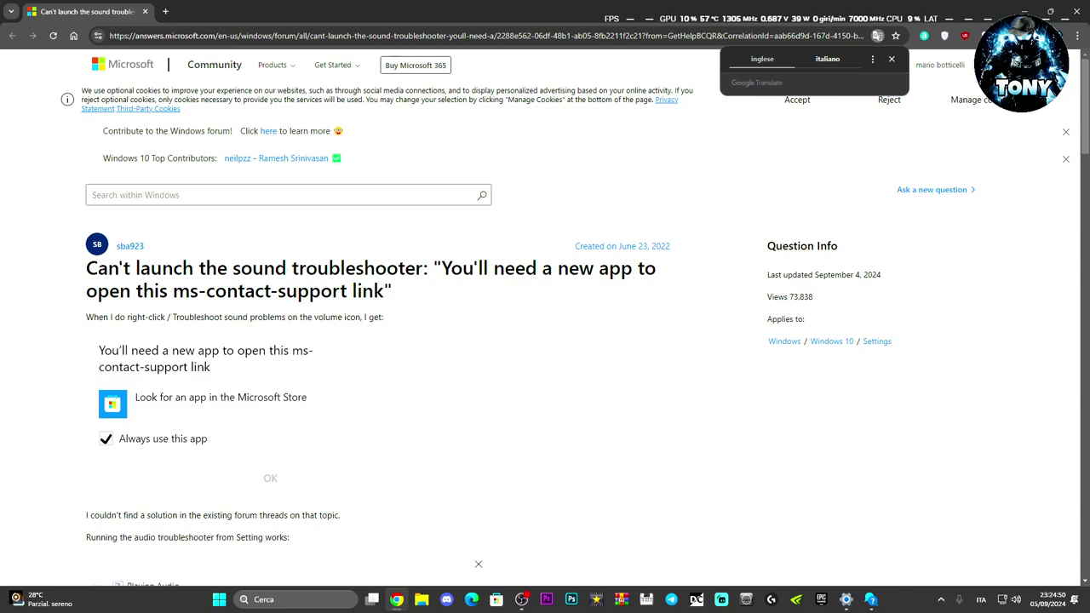
left_click(272, 482)
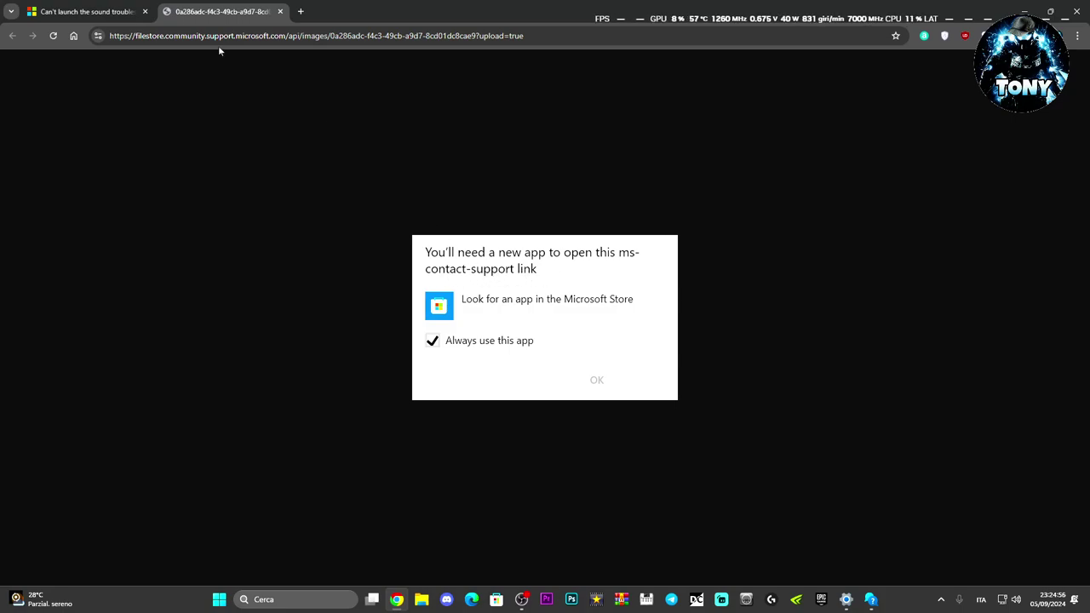
left_click(281, 11)
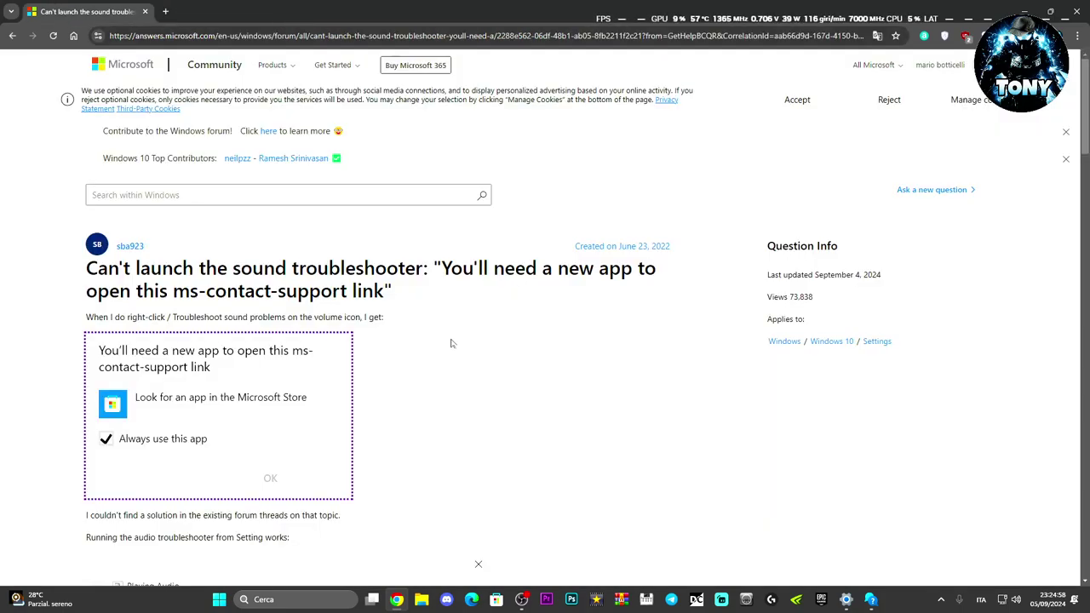
scroll(447, 362, "down", 4)
scroll(446, 361, "down", 2)
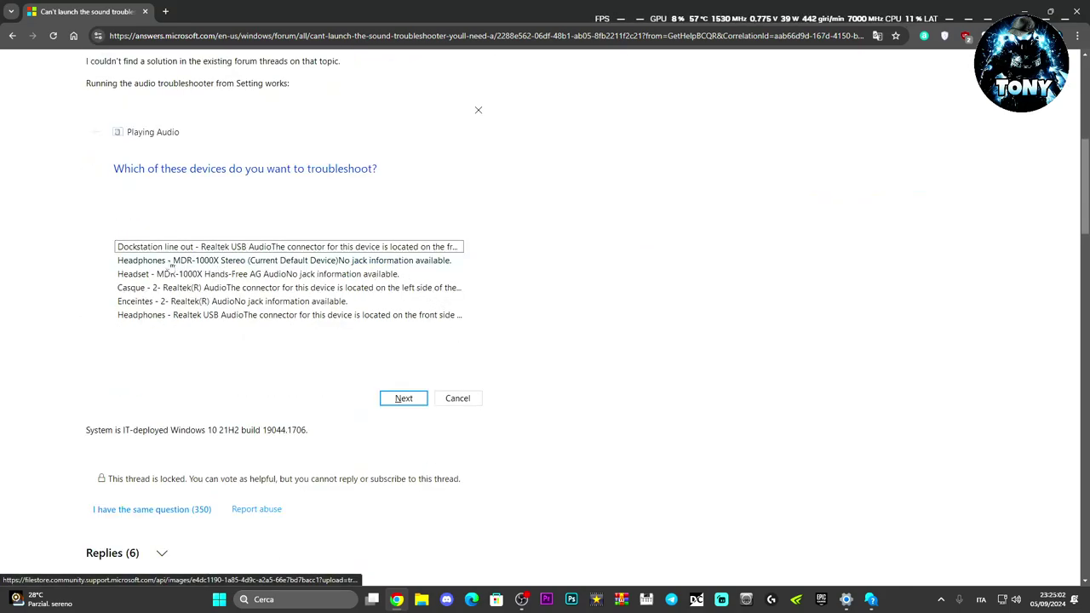
scroll(581, 329, "down", 5)
scroll(560, 397, "up", 11)
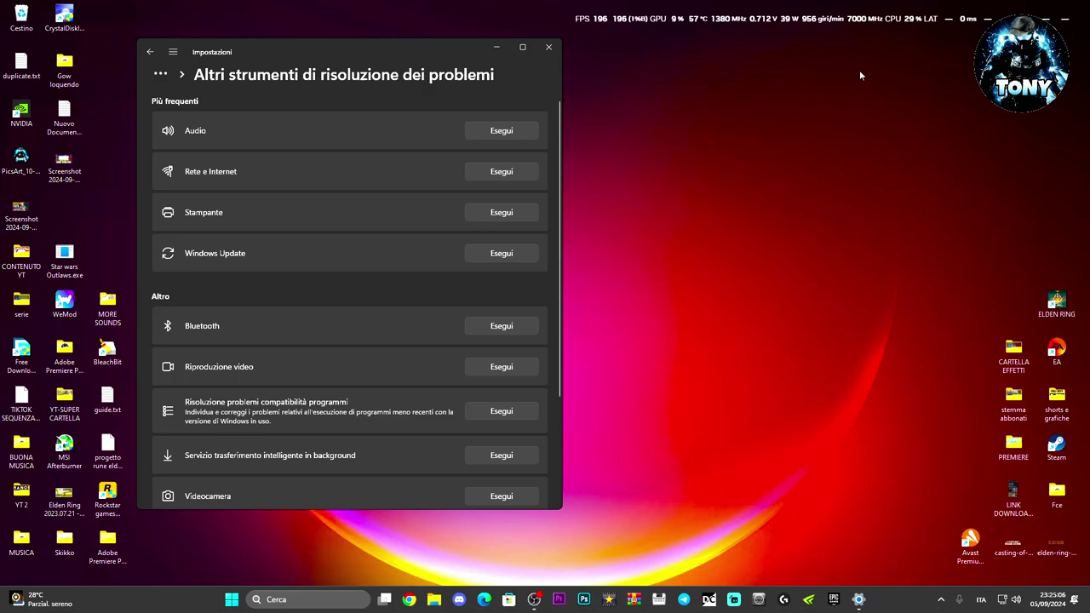
Step: Close the Altri strumenti di risoluzione dei problemi window and open Impostazioni audio for the system
left_click_drag(438, 46, 689, 51)
left_click(765, 36)
right_click(1016, 600)
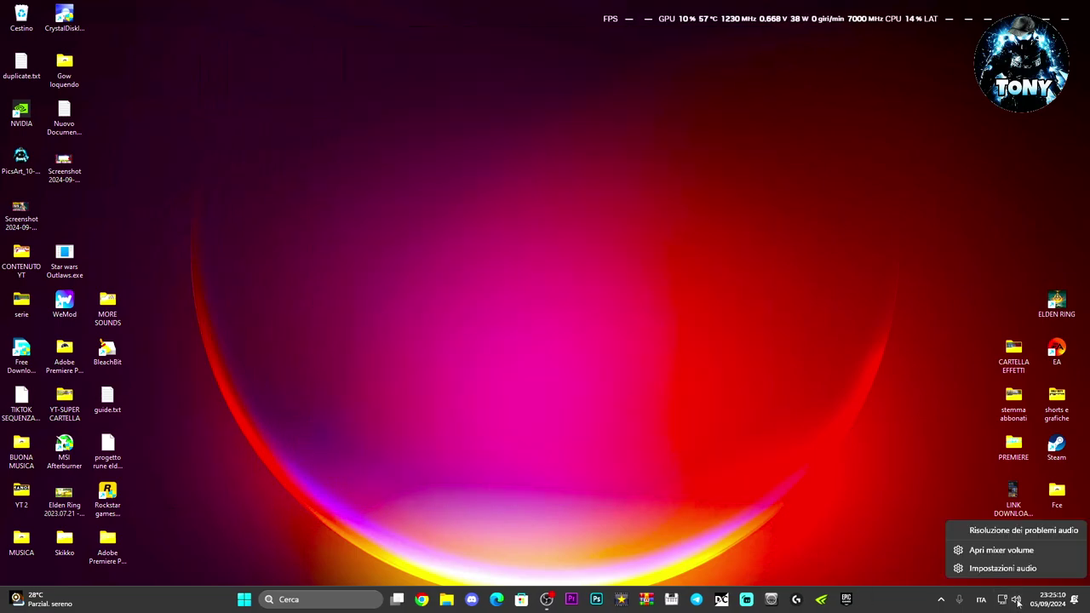
left_click(1014, 569)
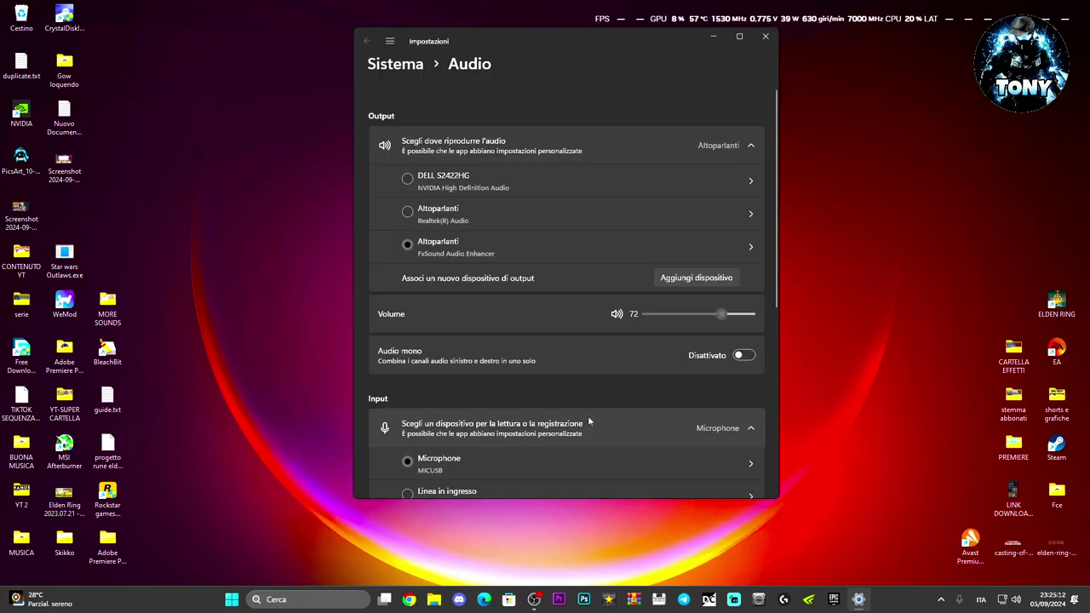
Step: Choose Altoparlanti, Realtek(R) Audio, as the device that plays the system's sound output
scroll(581, 418, "down", 5)
scroll(532, 424, "up", 5)
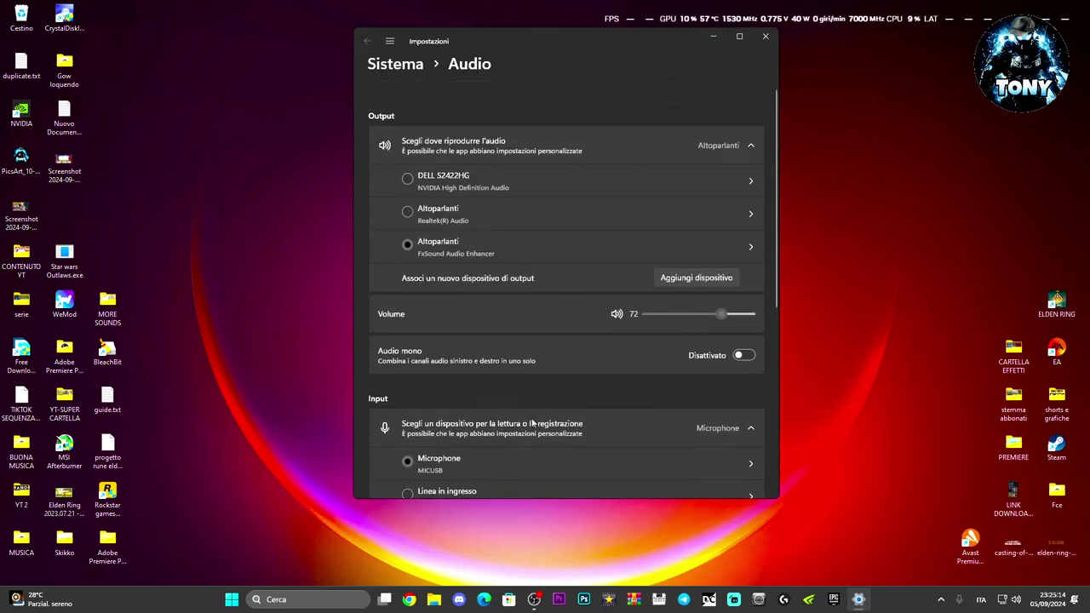
left_click(408, 212)
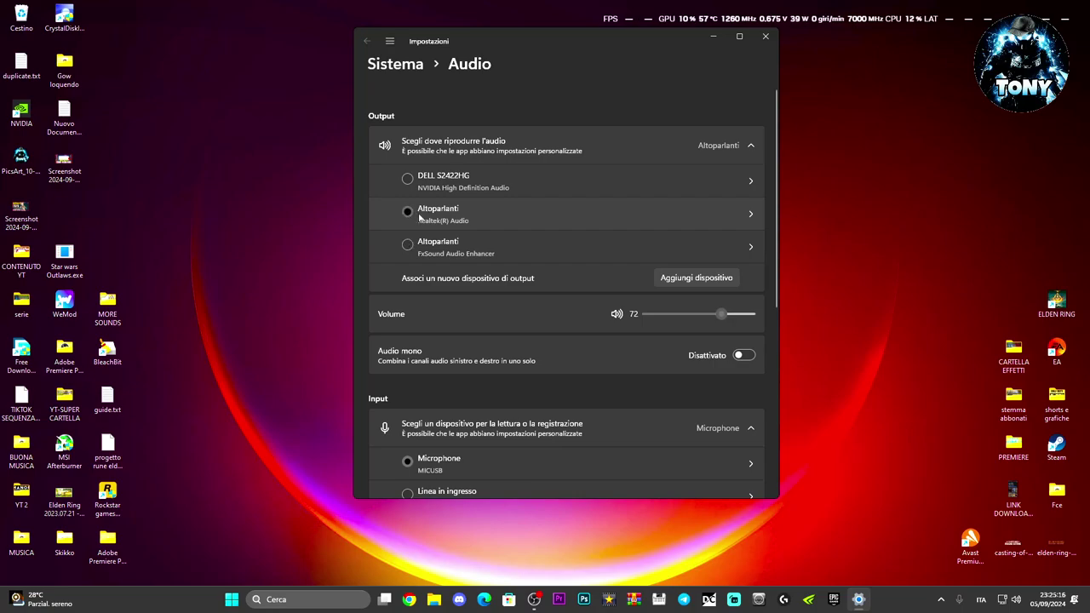
Step: Open Altre impostazioni audio and show the properties of the Realtek(R) Audio Altoparlanti playback device
scroll(499, 324, "down", 5)
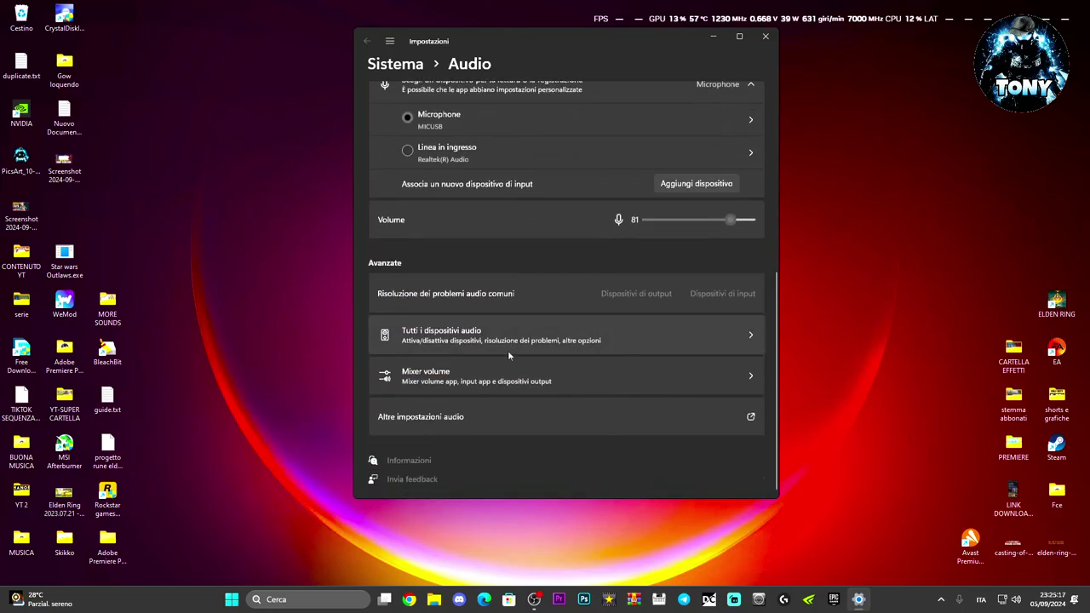
left_click(485, 428)
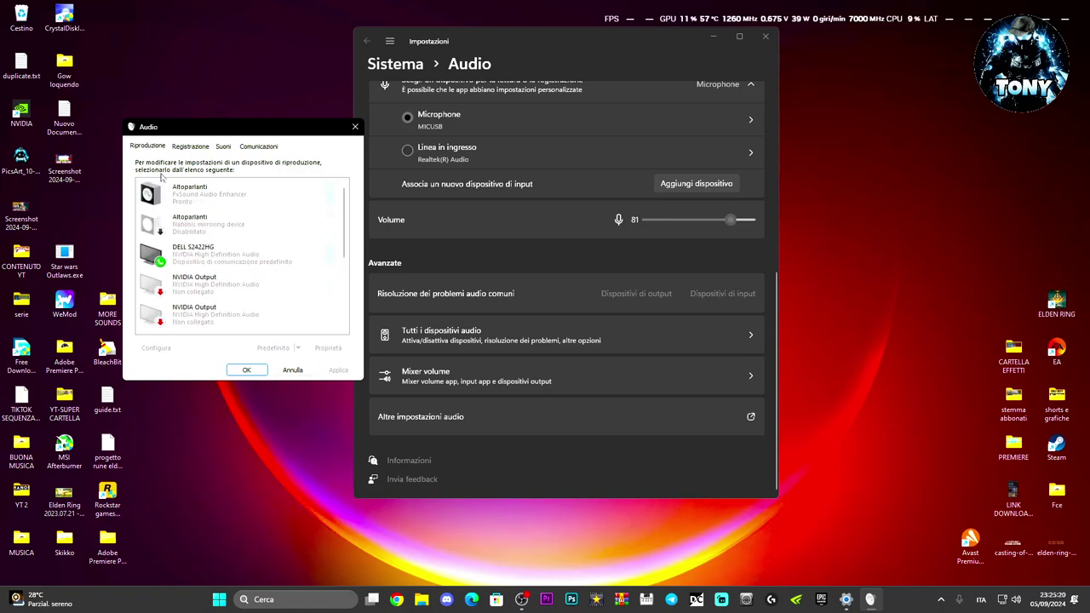
scroll(220, 249, "down", 2)
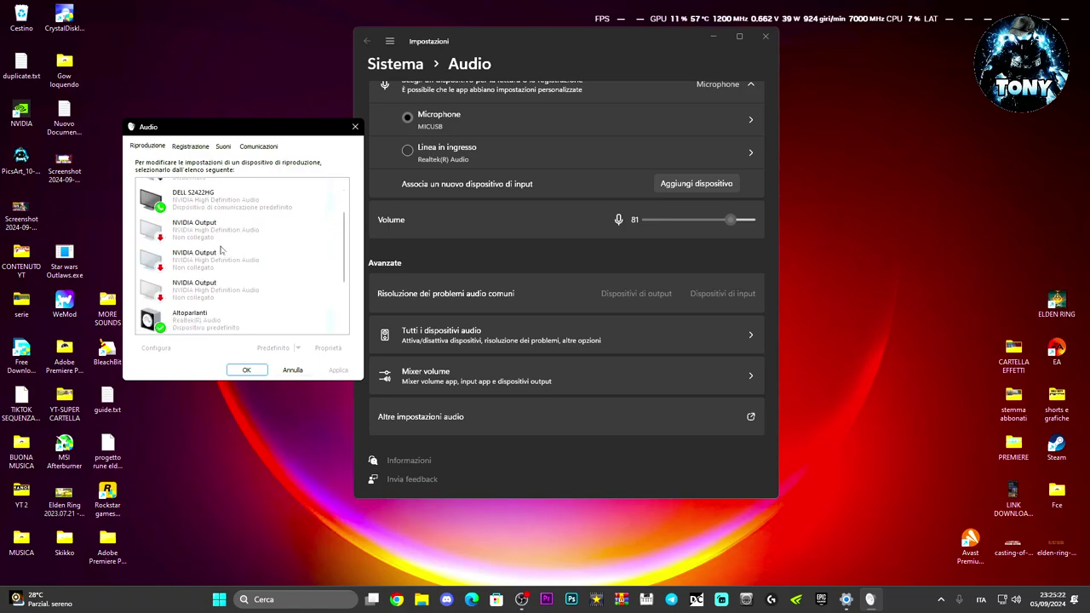
scroll(221, 248, "down", 2)
left_click(217, 273)
right_click(226, 278)
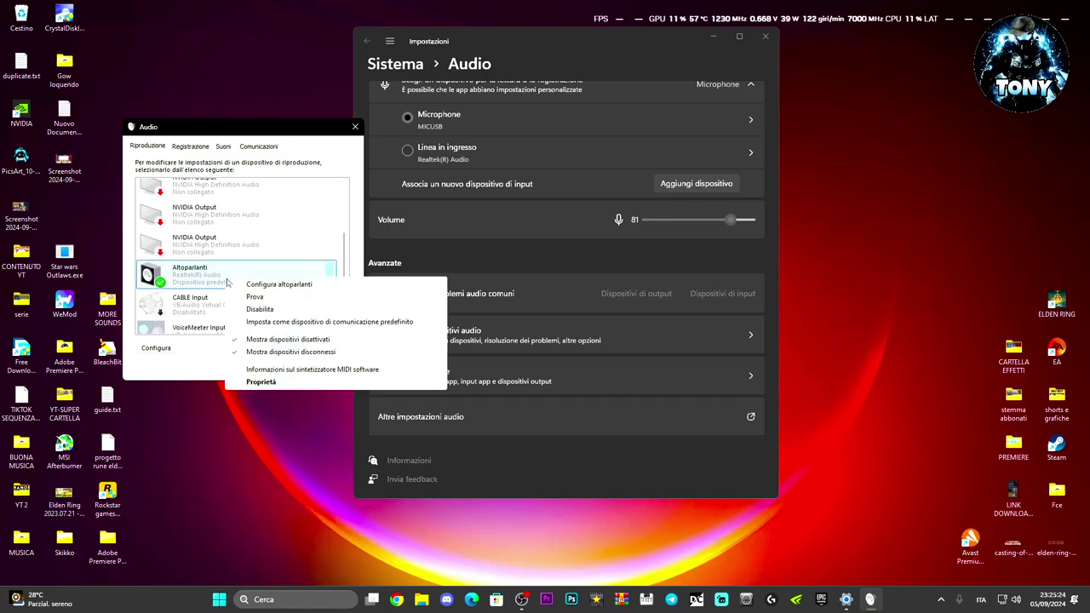
left_click(255, 383)
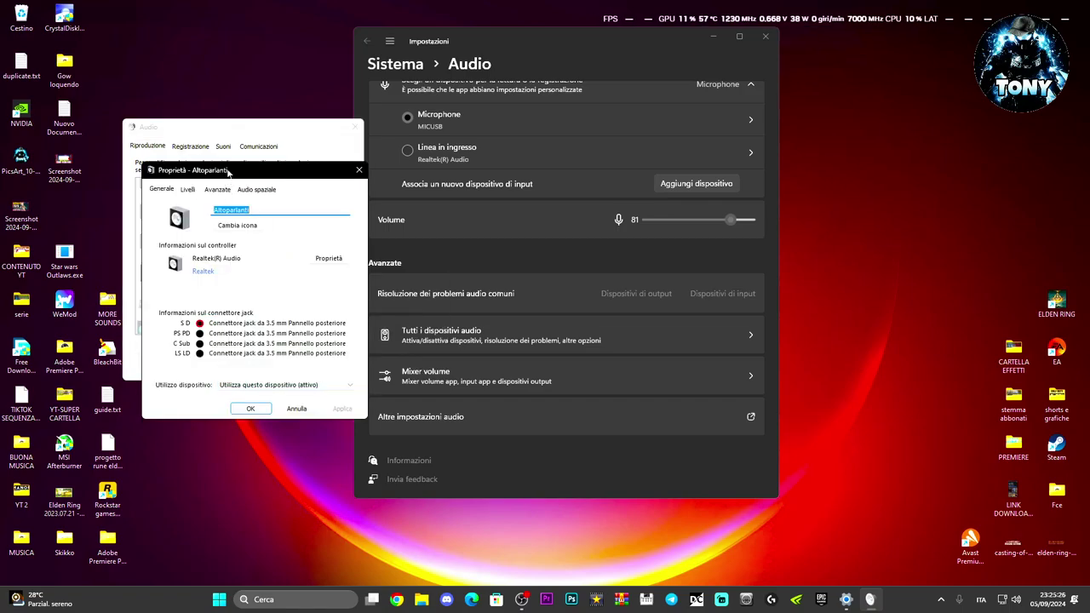
left_click_drag(207, 128, 554, 153)
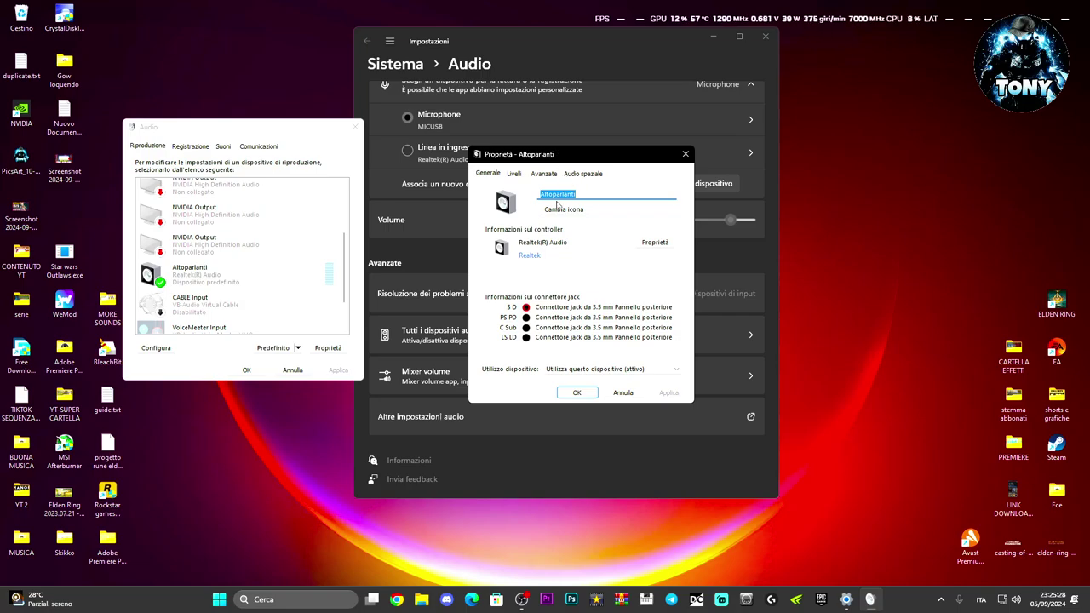
Step: Set the speakers' default format to 24 bit, 192000 Hz (Qualità professionale) and run the Prova sound test, allowing it with Sì
left_click(513, 172)
left_click(544, 172)
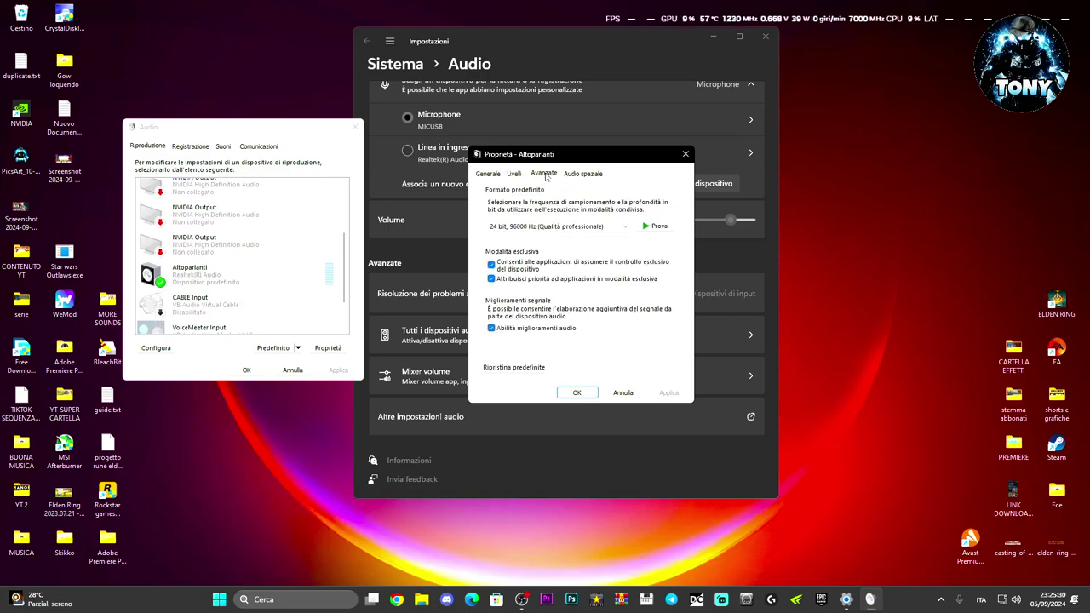
left_click(553, 227)
left_click(528, 285)
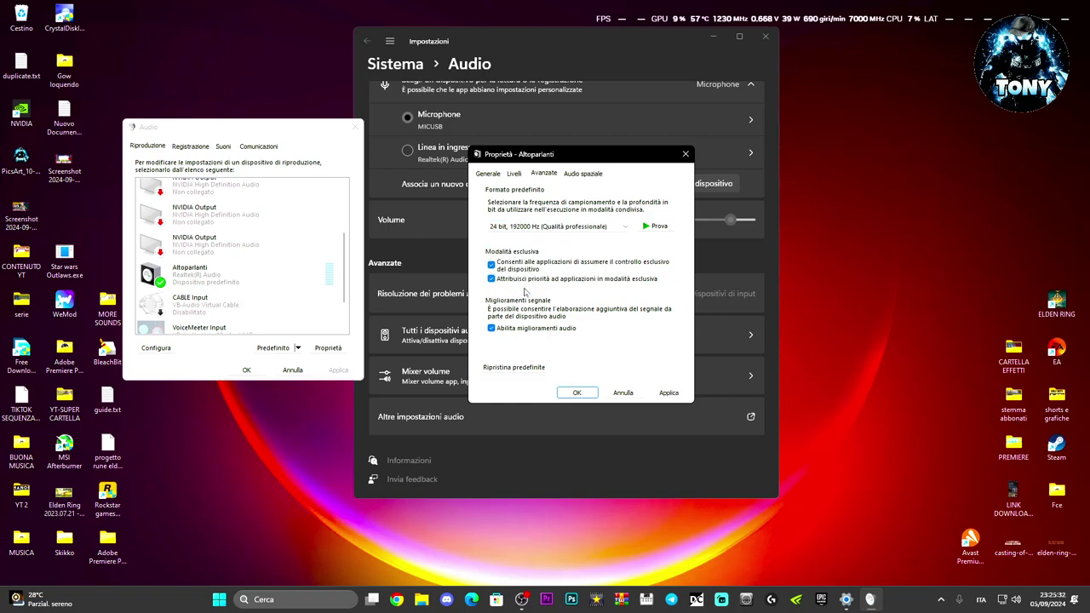
left_click(650, 228)
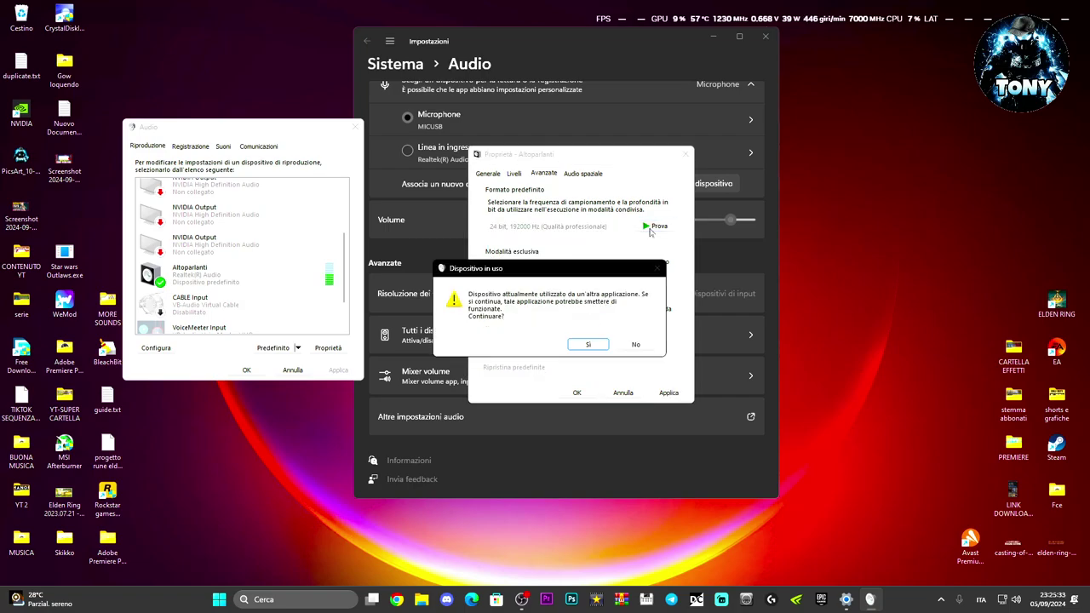
left_click(595, 346)
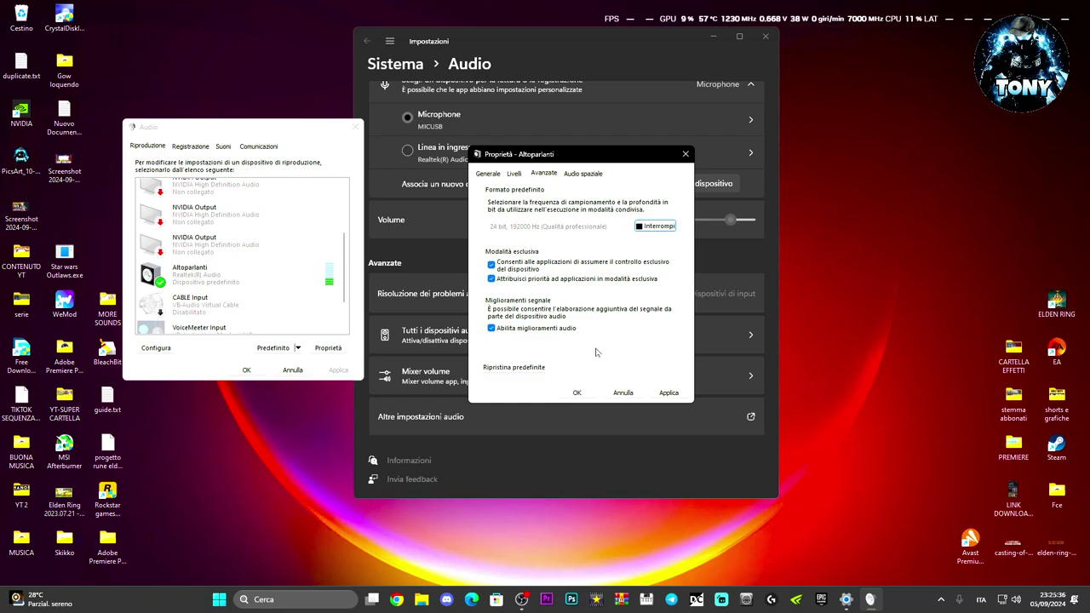
Step: Examine the available Audio spaziale formats for the Realtek speakers, including Windows Sonic per cuffie, without choosing one
left_click(583, 172)
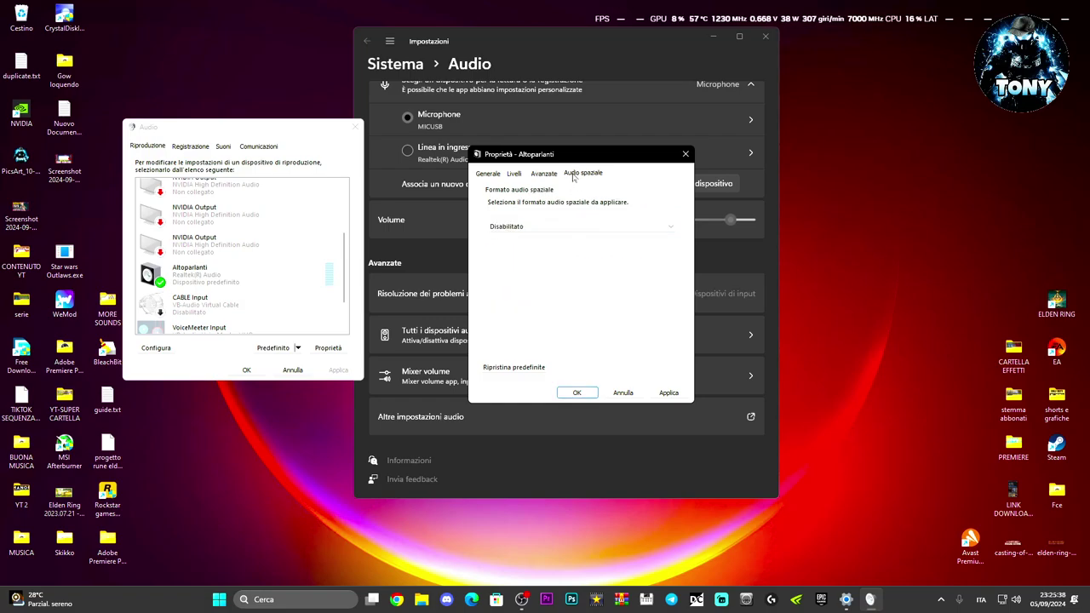
left_click(578, 226)
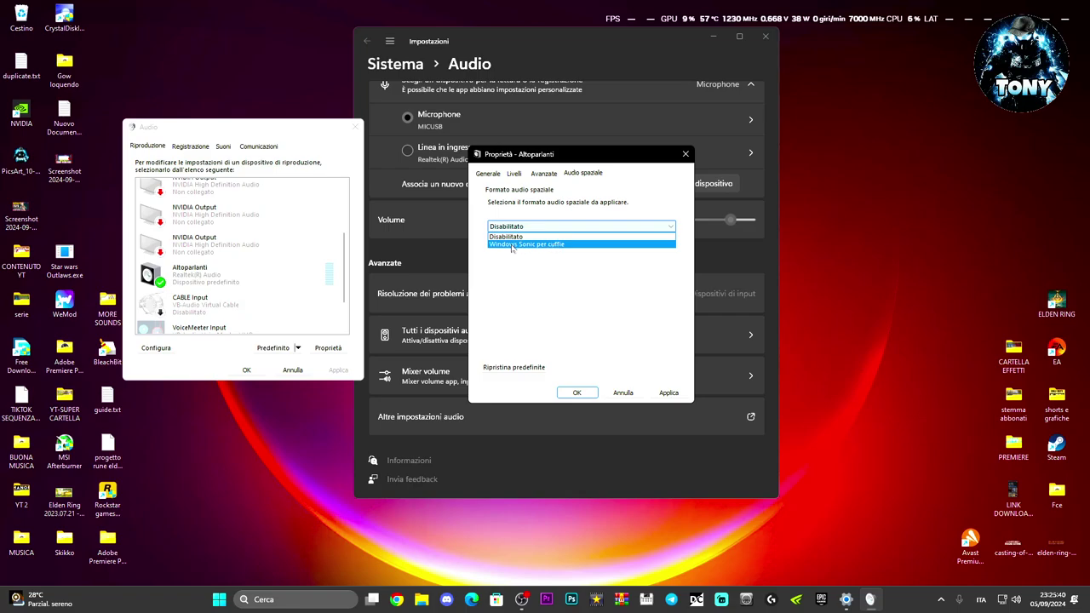
left_click(535, 281)
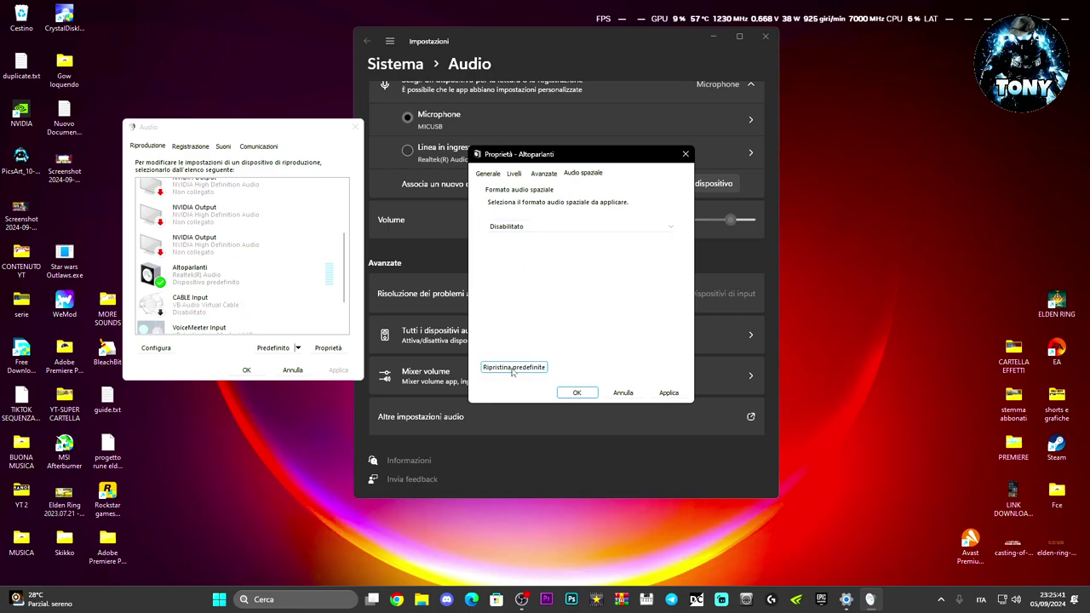
Step: Apply the speakers' advanced format settings, accept the device-in-use warning with Sì, and confirm the properties with OK
left_click(548, 173)
left_click(665, 393)
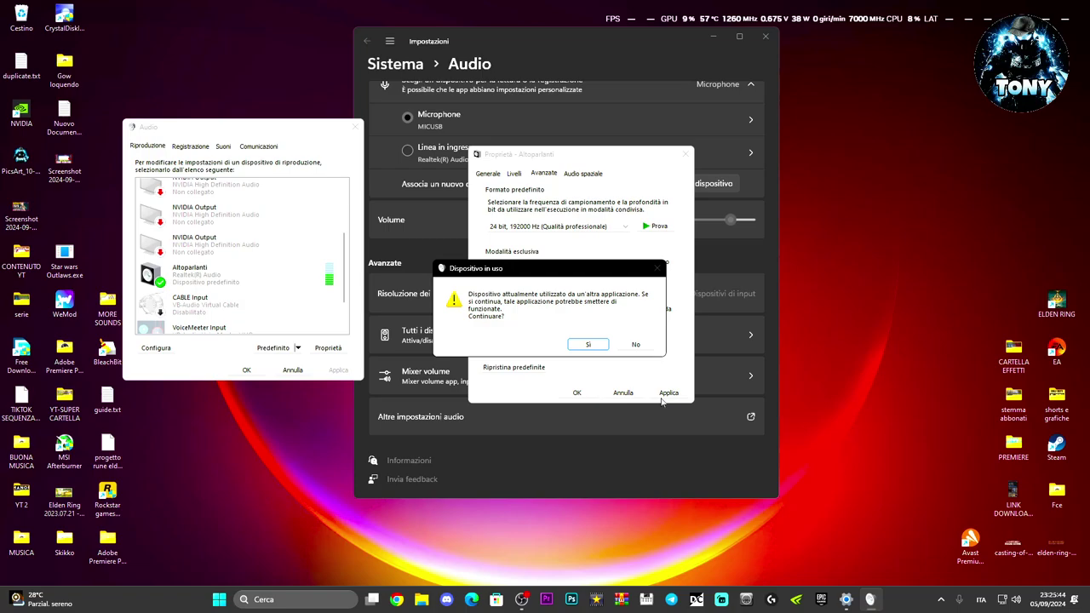
left_click(589, 344)
left_click(586, 394)
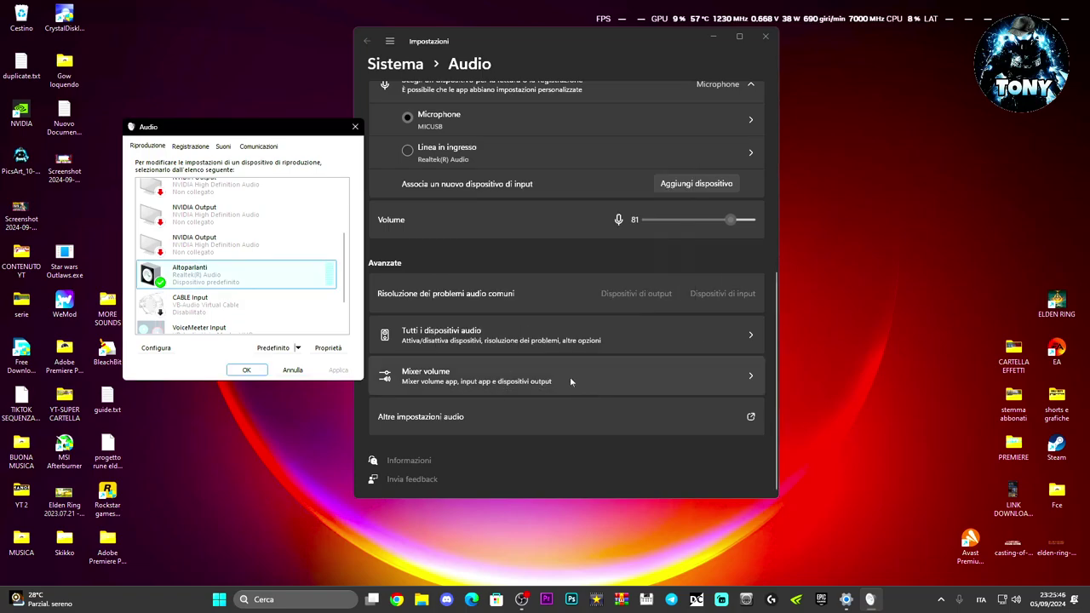
Step: Reopen the Realtek speakers' properties briefly, and close them along with the Audio and Impostazioni windows
double_click(192, 276)
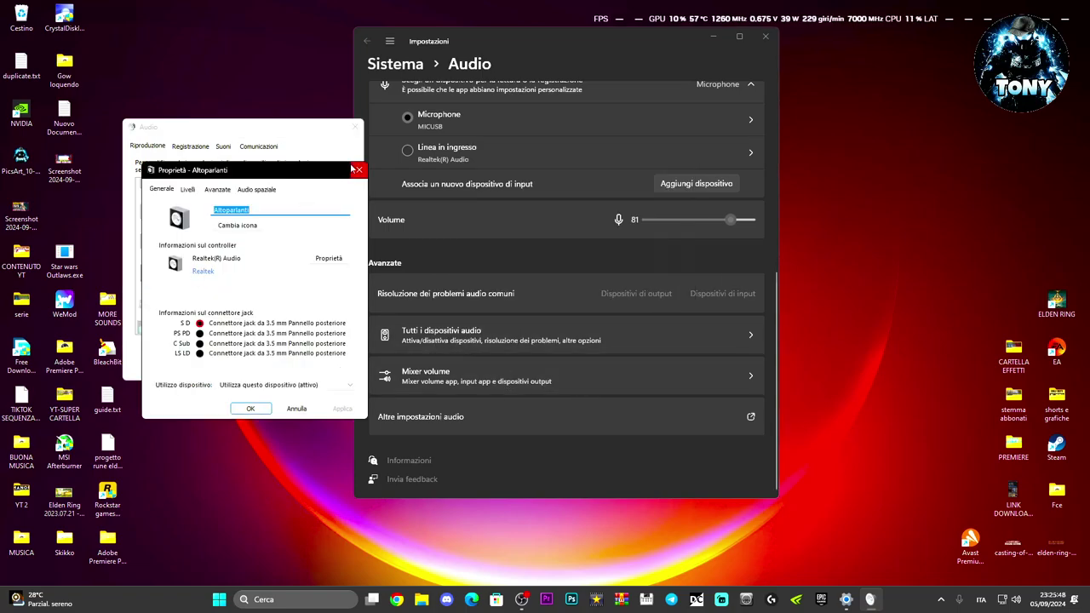
left_click(359, 126)
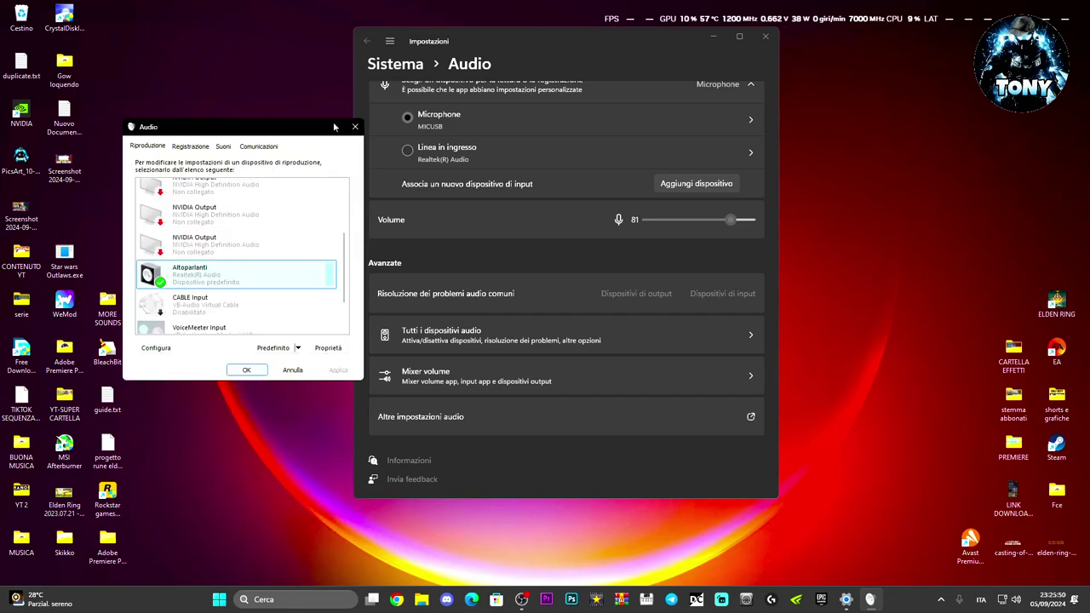
left_click(355, 128)
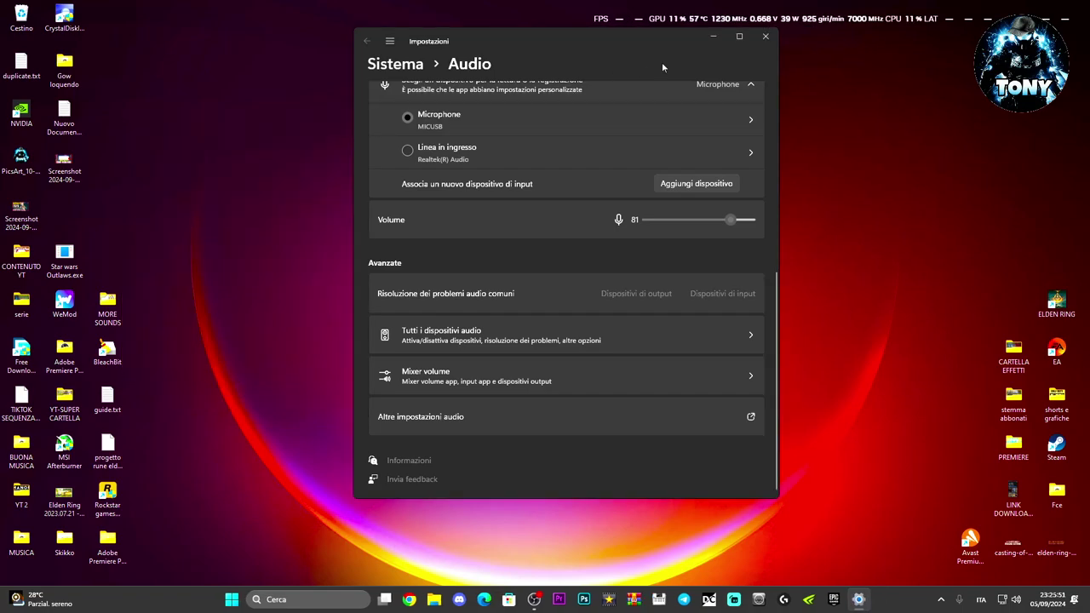
left_click(766, 39)
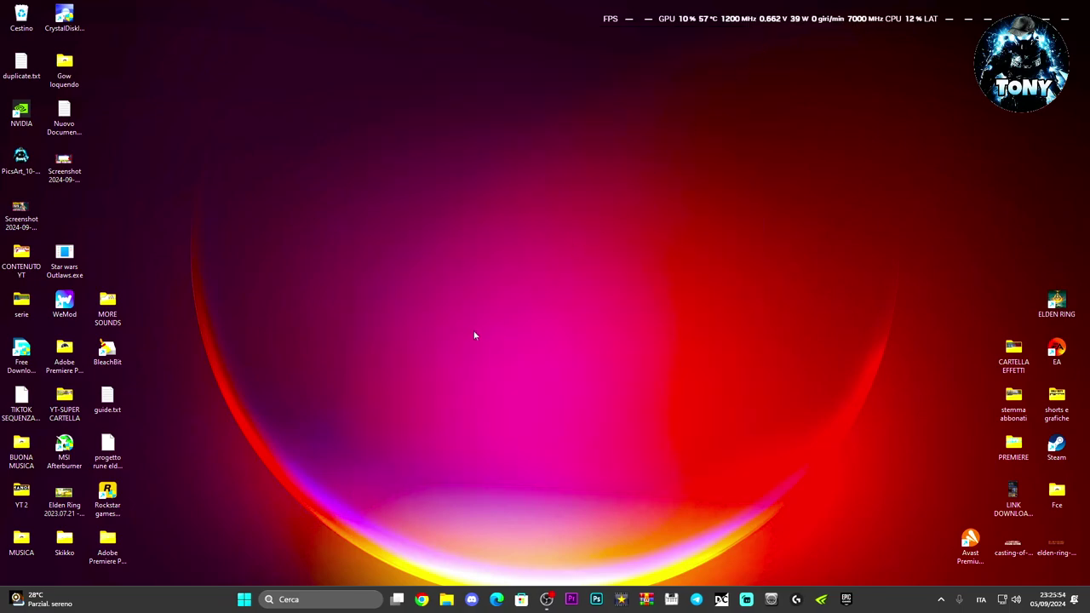